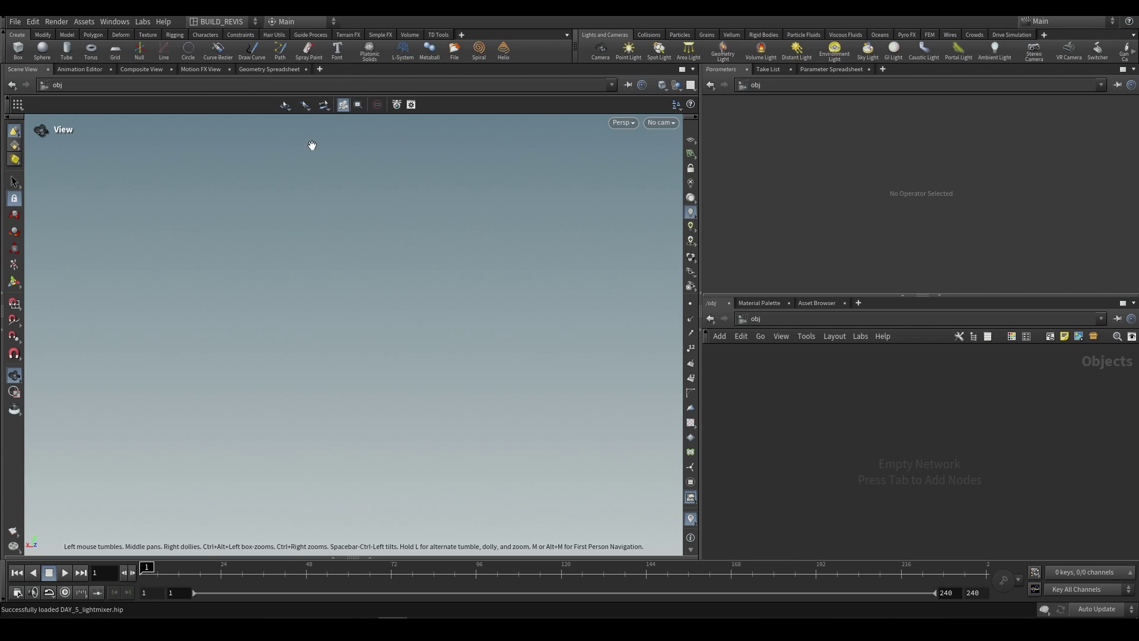
Switch the desktop layout to SolarisLookDev and collapse the scene graph pane beside the viewport
left_click(224, 26)
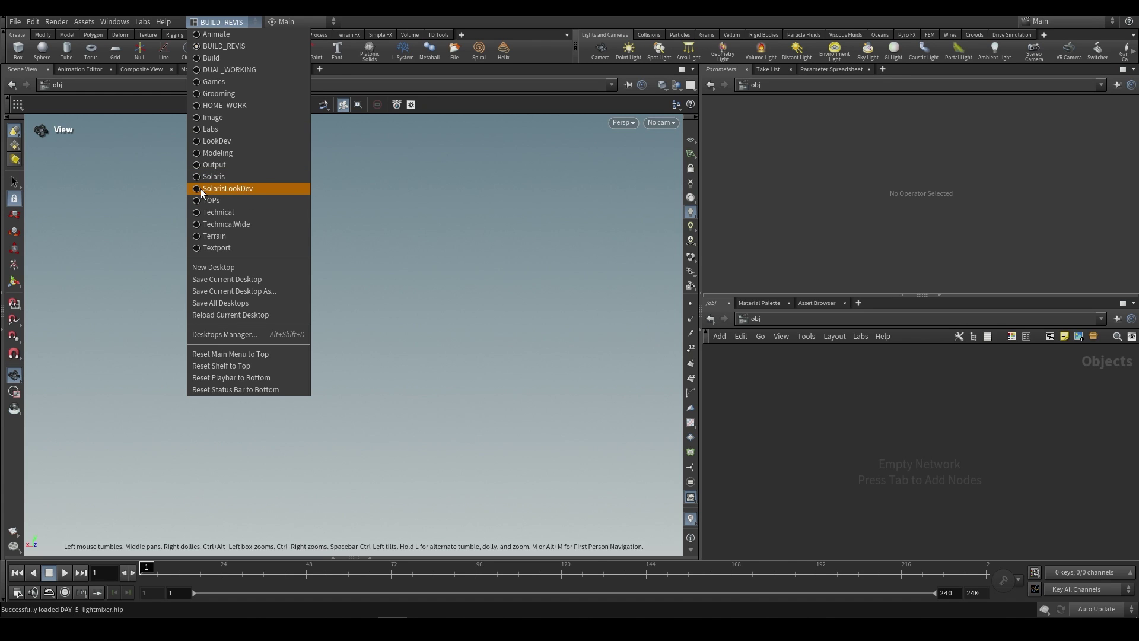
left_click(225, 188)
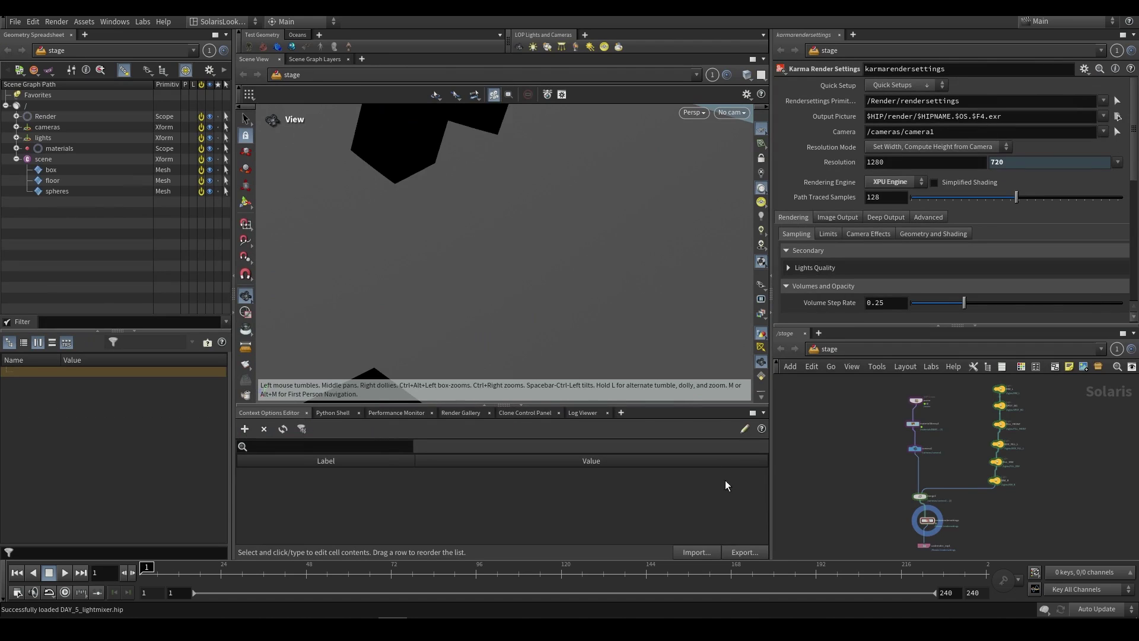
left_click(233, 275)
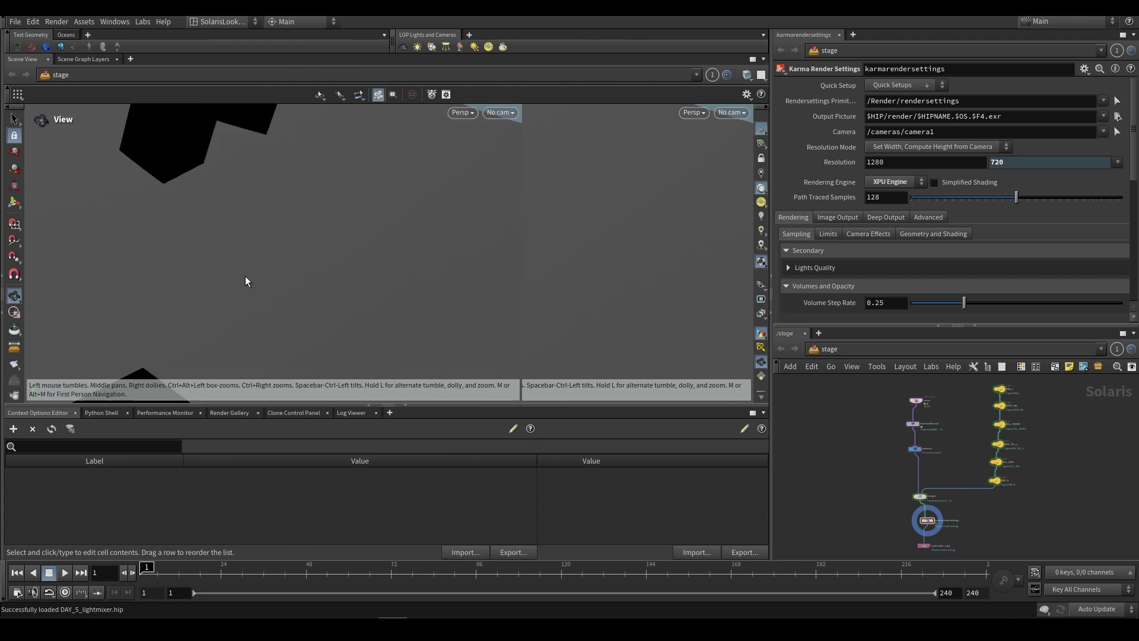
Display the stage at the scene node in the viewport and check the available viewport cameras
middle_click_drag(924, 432, 902, 421)
scroll(929, 439, "up", 1)
scroll(891, 414, "up", 6)
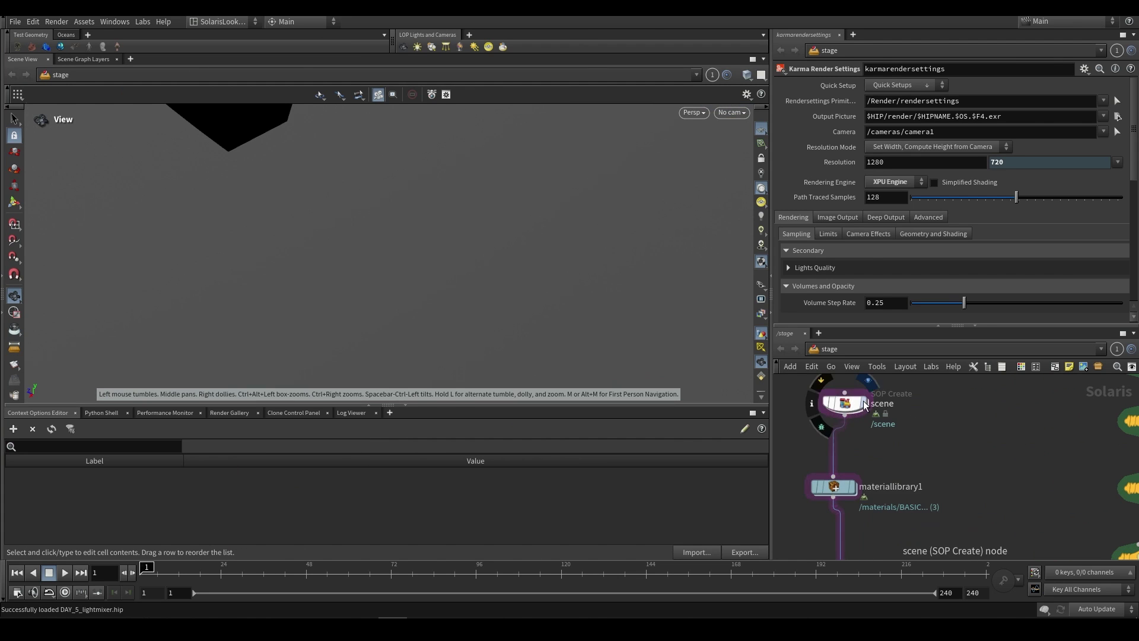
left_click(861, 403)
left_click(733, 113)
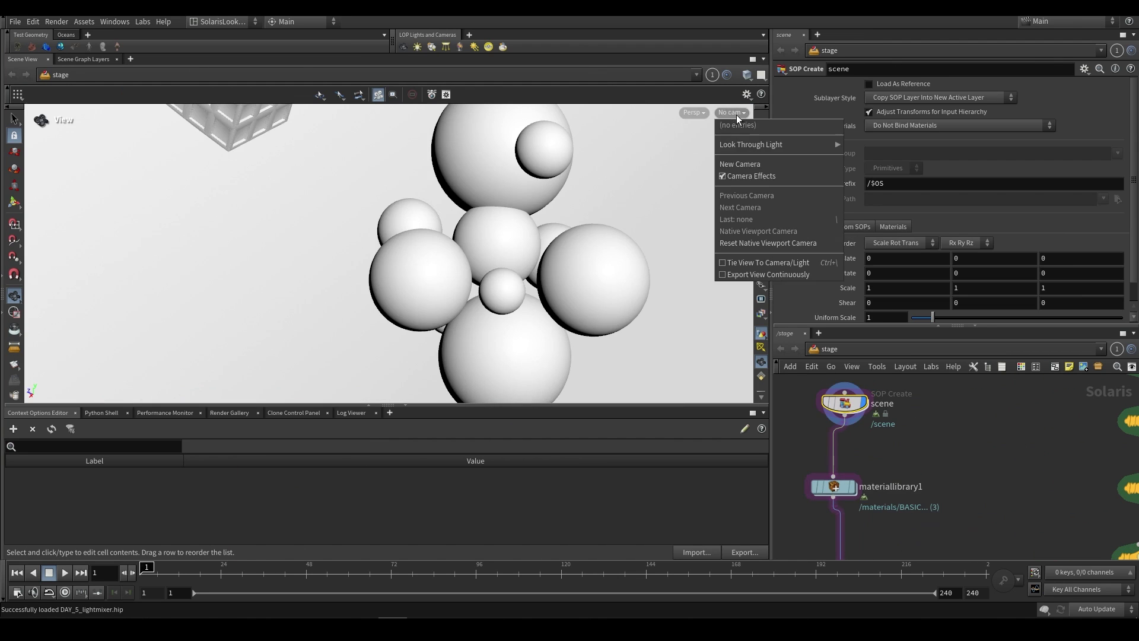
left_click(895, 295)
Display the stage at the camera1 node and look through /cameras/camera1 in the viewport
middle_click_drag(904, 508, 895, 375)
scroll(896, 375, "down", 2)
left_click(850, 422)
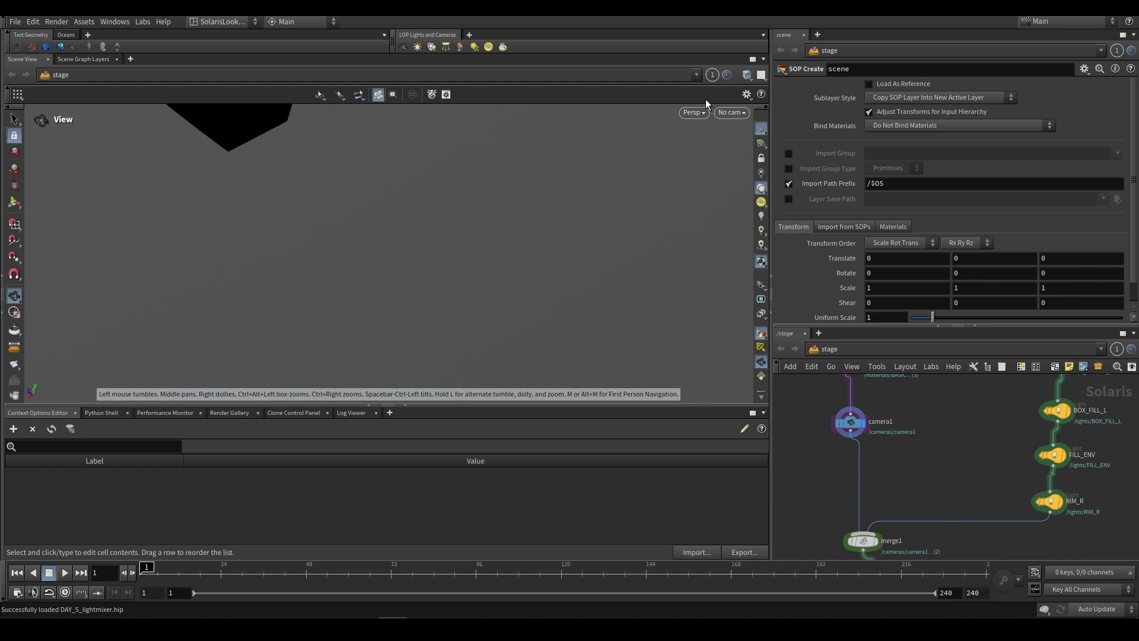
left_click(731, 112)
left_click(757, 127)
Display the stage at the karmarendersettings node and render the camera view with Karma XPU
scroll(917, 476, "down", 1)
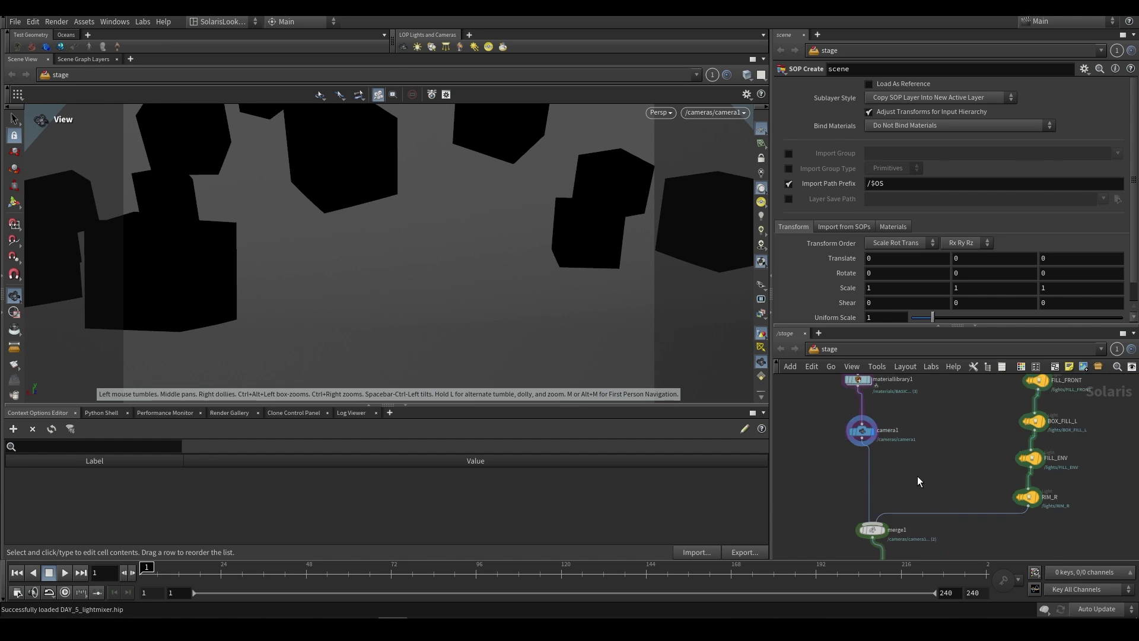
scroll(838, 444, "down", 2)
scroll(853, 489, "down", 1)
scroll(828, 516, "down", 1)
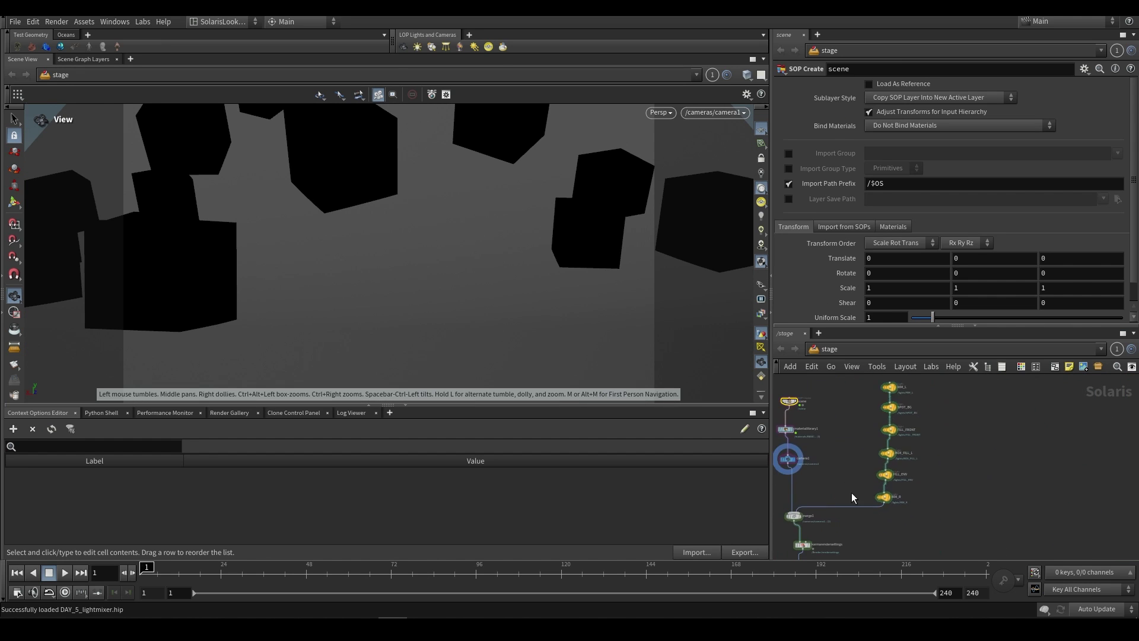
left_click_drag(842, 525, 956, 376)
scroll(850, 494, "up", 3)
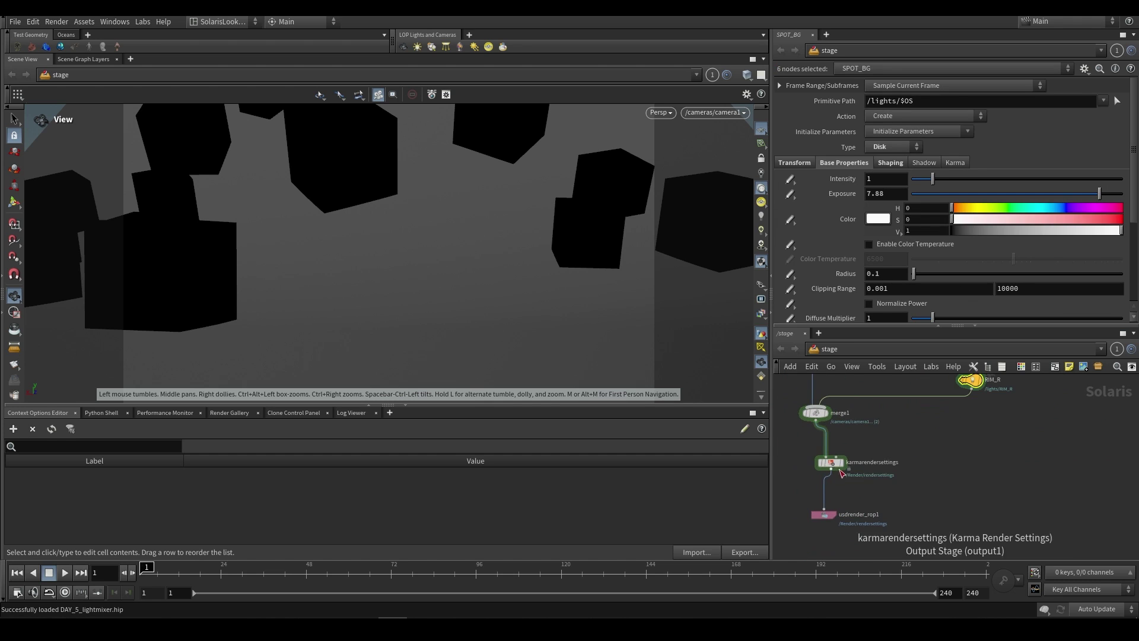
left_click(830, 464)
left_click(716, 114)
left_click(734, 137)
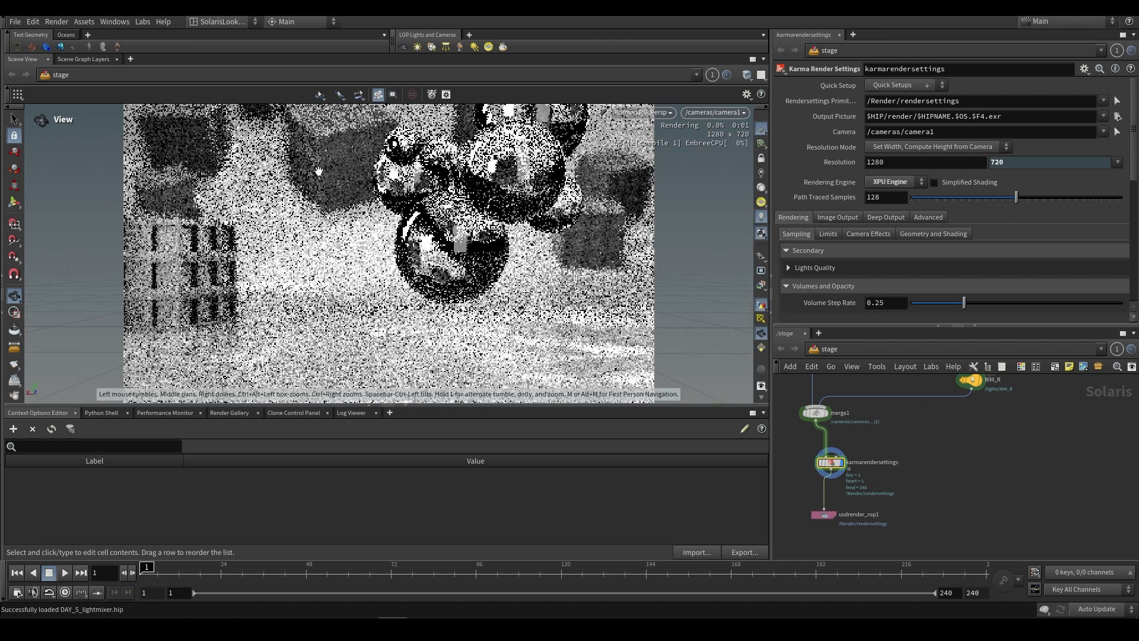
Select the usdrender_rop1 node and enlarge the network editor in height and width
scroll(902, 496, "down", 3)
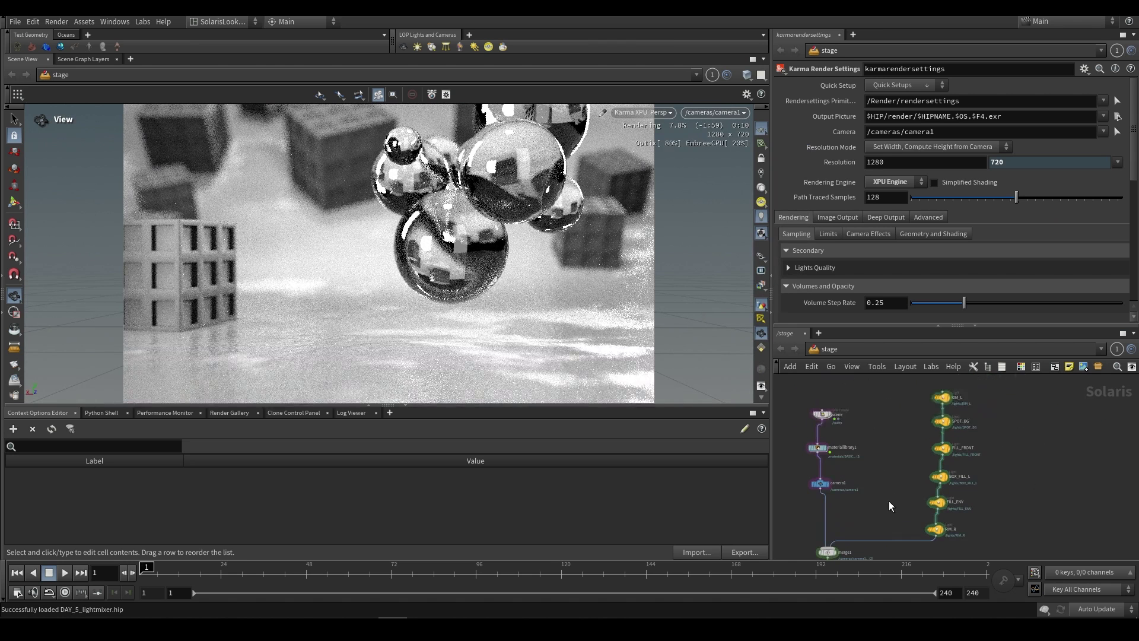
scroll(918, 441, "up", 2)
middle_click_drag(900, 517, 964, 458)
left_click_drag(855, 529, 873, 440)
left_click(970, 438)
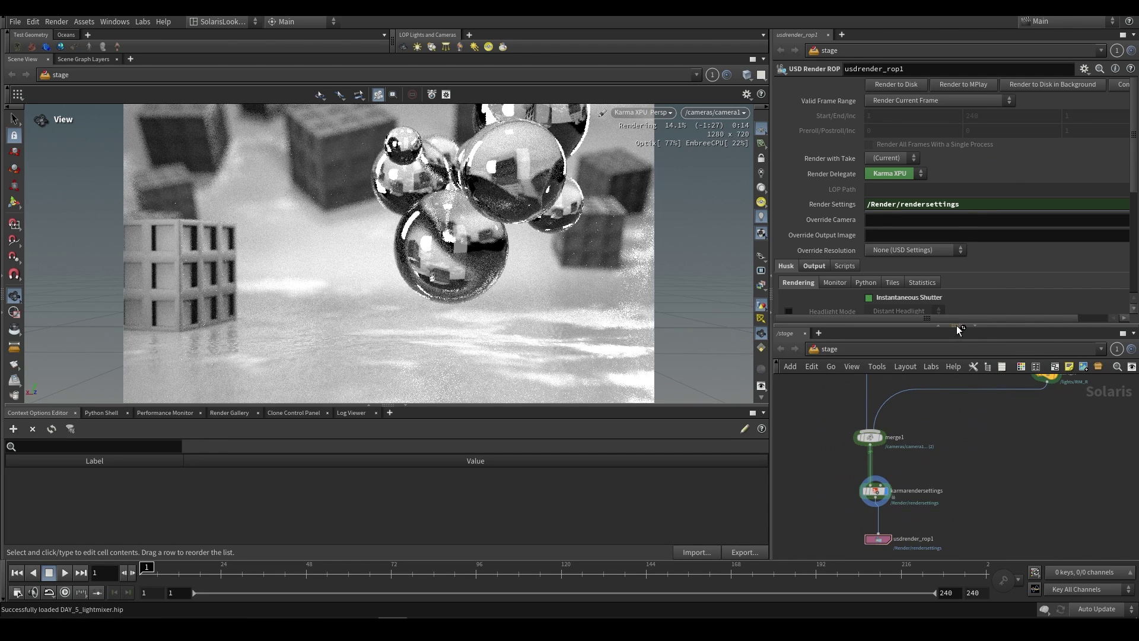
left_click_drag(956, 325, 951, 261)
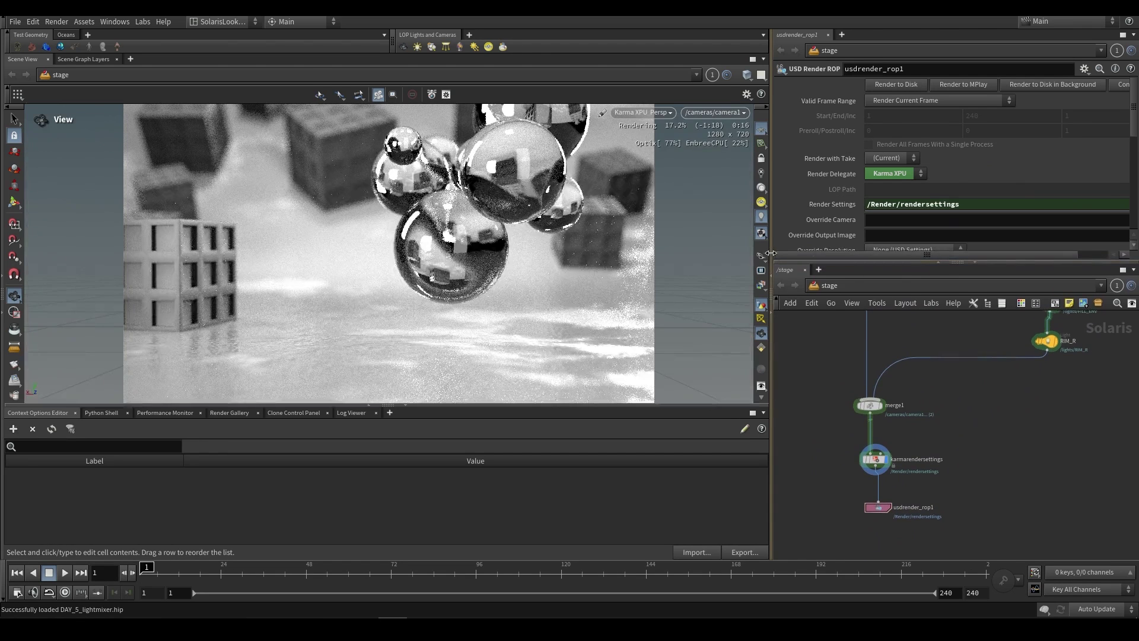
left_click_drag(771, 262, 570, 261)
Examine the chain of light nodes from RIM_L down to RIM_R beside the scene branch
middle_click_drag(902, 354, 846, 498)
scroll(872, 445, "down", 1)
scroll(839, 475, "up", 1)
scroll(808, 503, "down", 2)
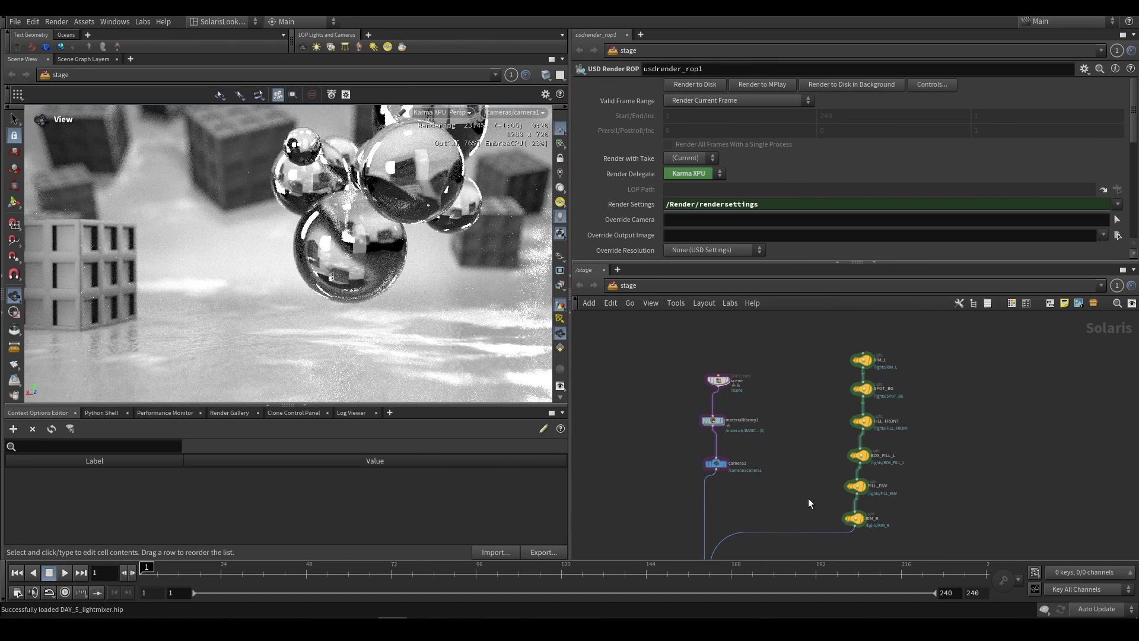
left_click_drag(881, 460, 821, 339)
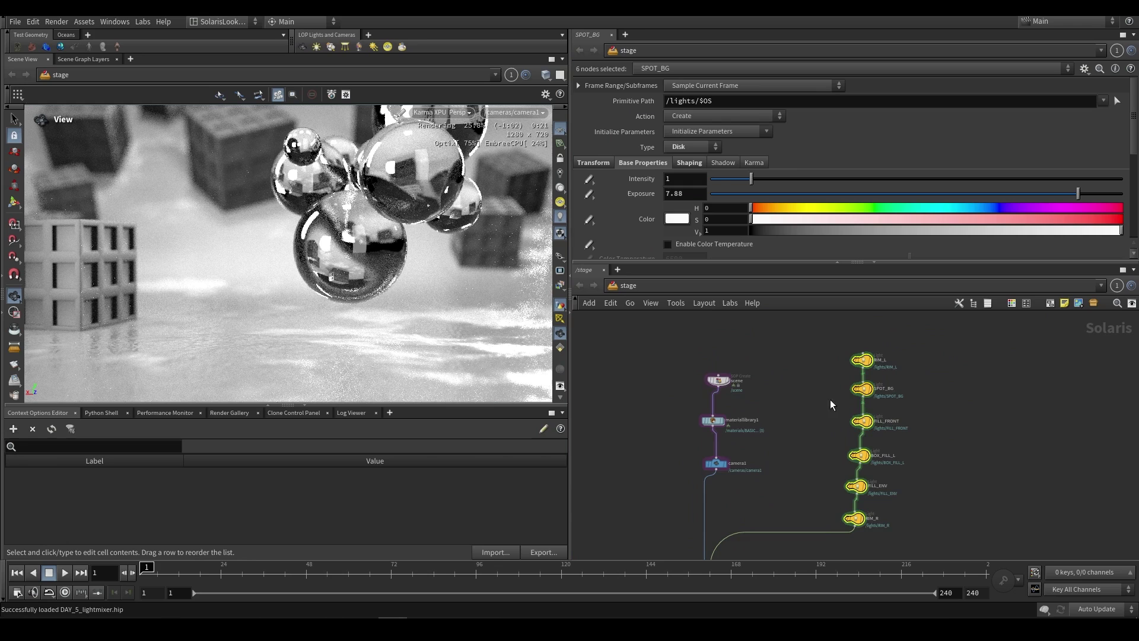
middle_click_drag(968, 490, 967, 420)
scroll(878, 462, "up", 2)
left_click(817, 482)
Insert a Light Mixer node on the connection between RIM_R and merge1, and align it below RIM_R
middle_click_drag(824, 493, 845, 485)
scroll(852, 481, "down", 1)
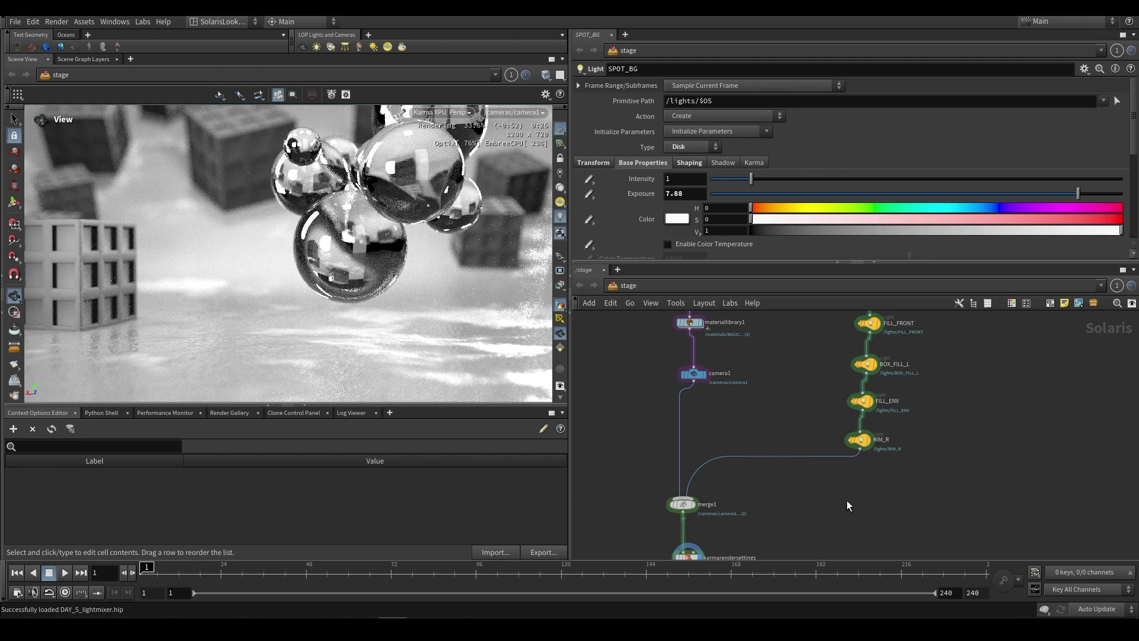
key("Tab")
type("l")
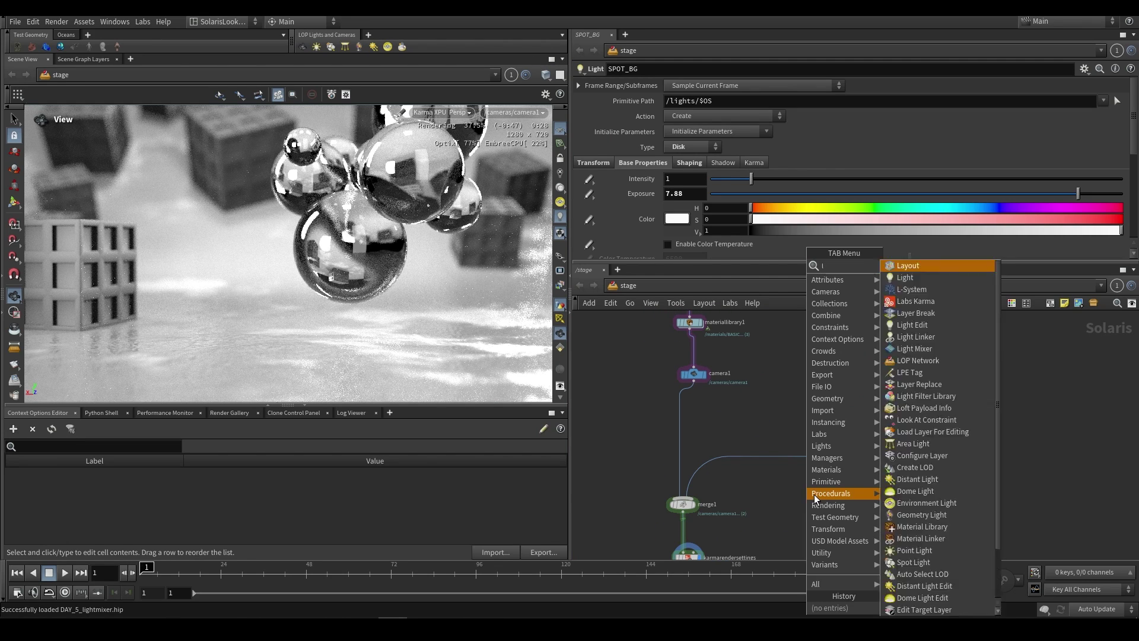
type("ight mix")
key("Return")
middle_click_drag(785, 513, 794, 502)
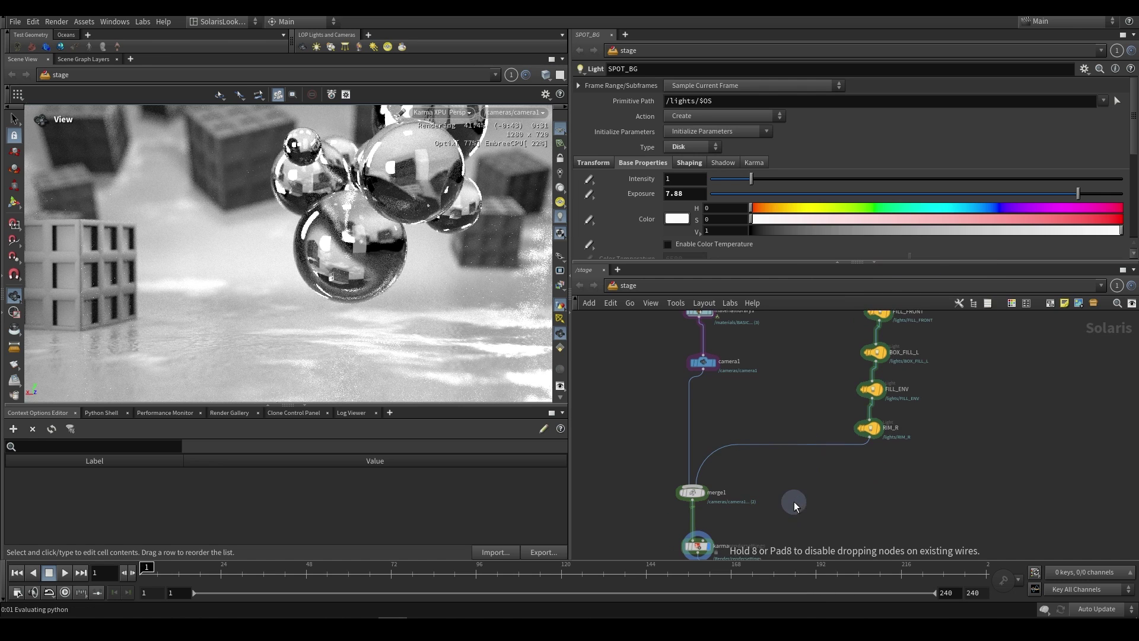
scroll(838, 478, "up", 3)
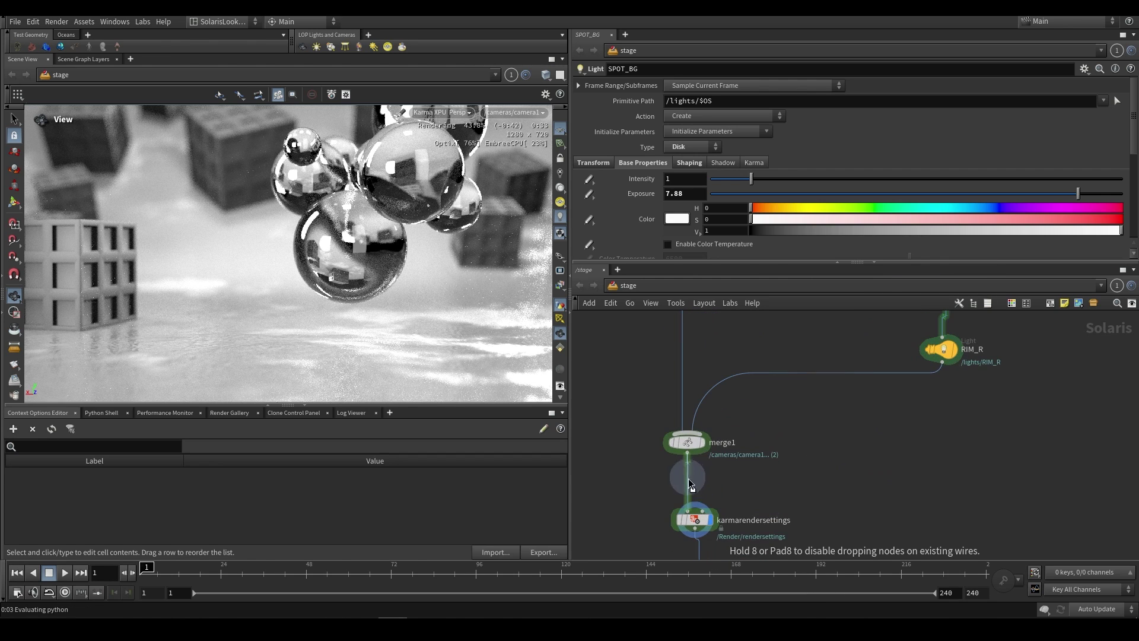
middle_click_drag(859, 454, 781, 503)
left_click(807, 432)
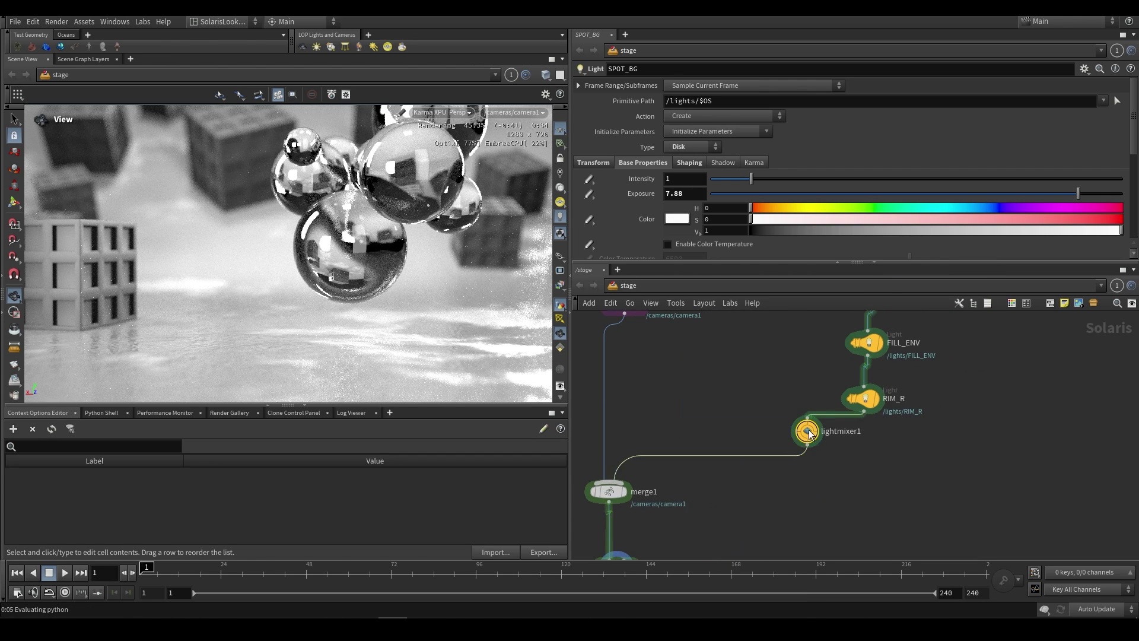
left_click_drag(807, 445, 847, 459)
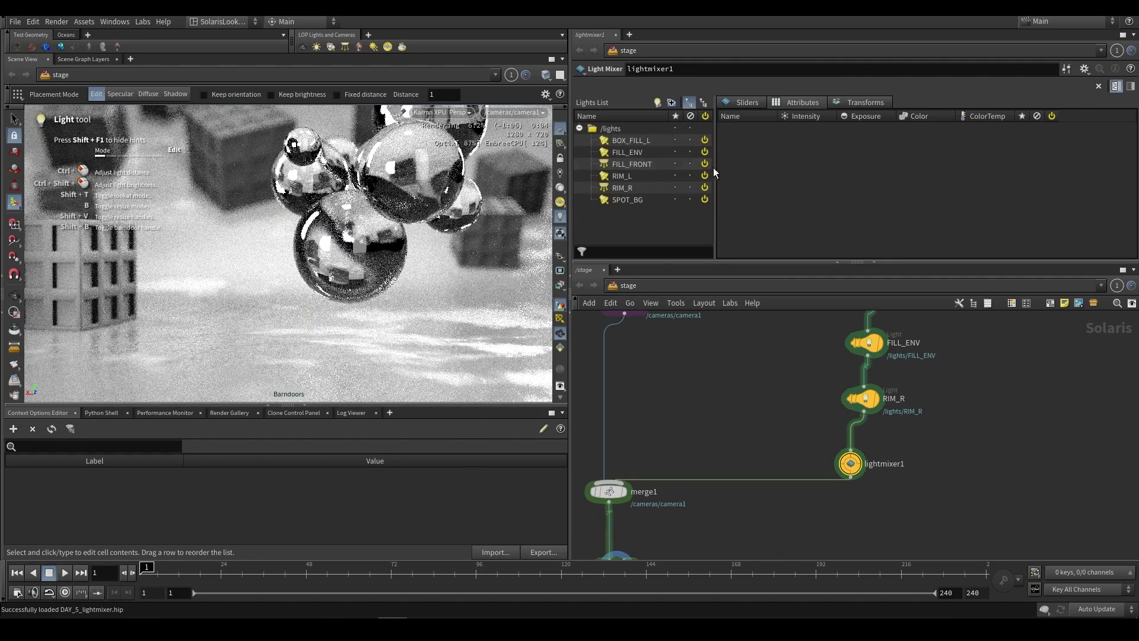
Add all six lights, from BOX_FILL_L to SPOT_BG, from the lights list to the Light Mixer's attributes table
mouse_move(714, 168)
left_mouse_down()
mouse_move(752, 168)
mouse_move(732, 168)
left_mouse_up()
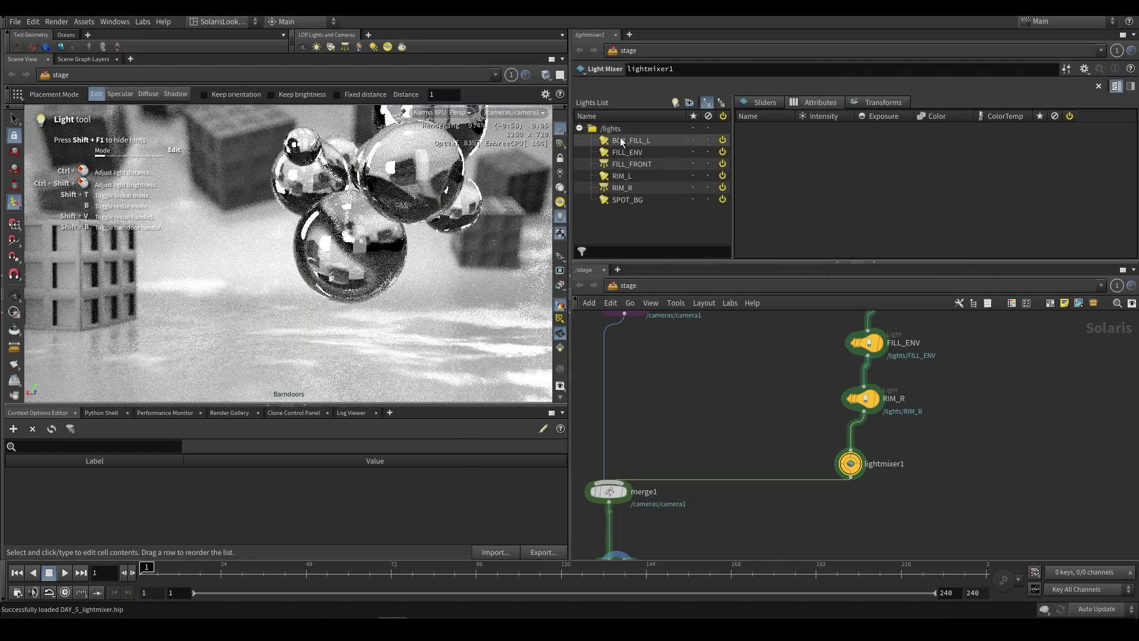
left_click(579, 129)
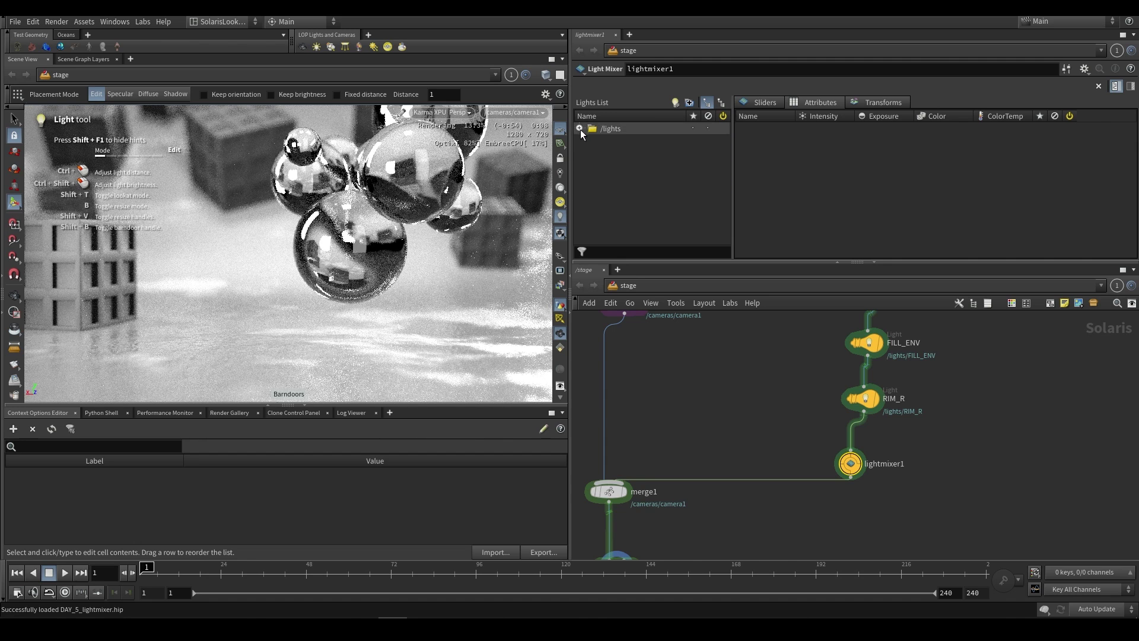
left_click(579, 129)
left_click(618, 140)
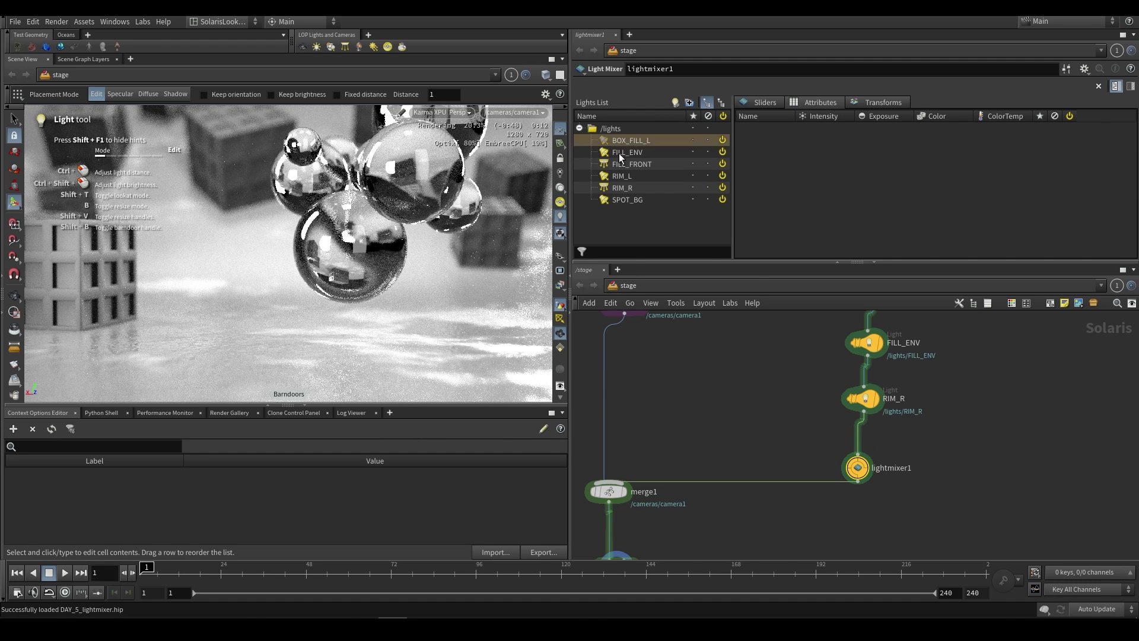
left_click(627, 201, "shift")
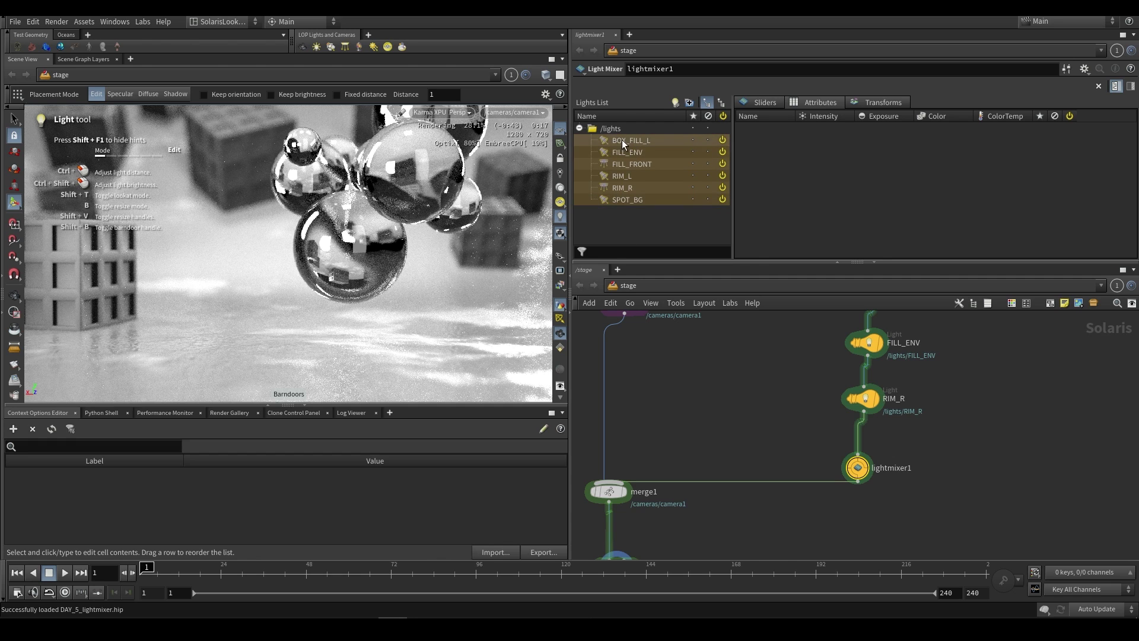
left_click_drag(622, 140, 788, 162)
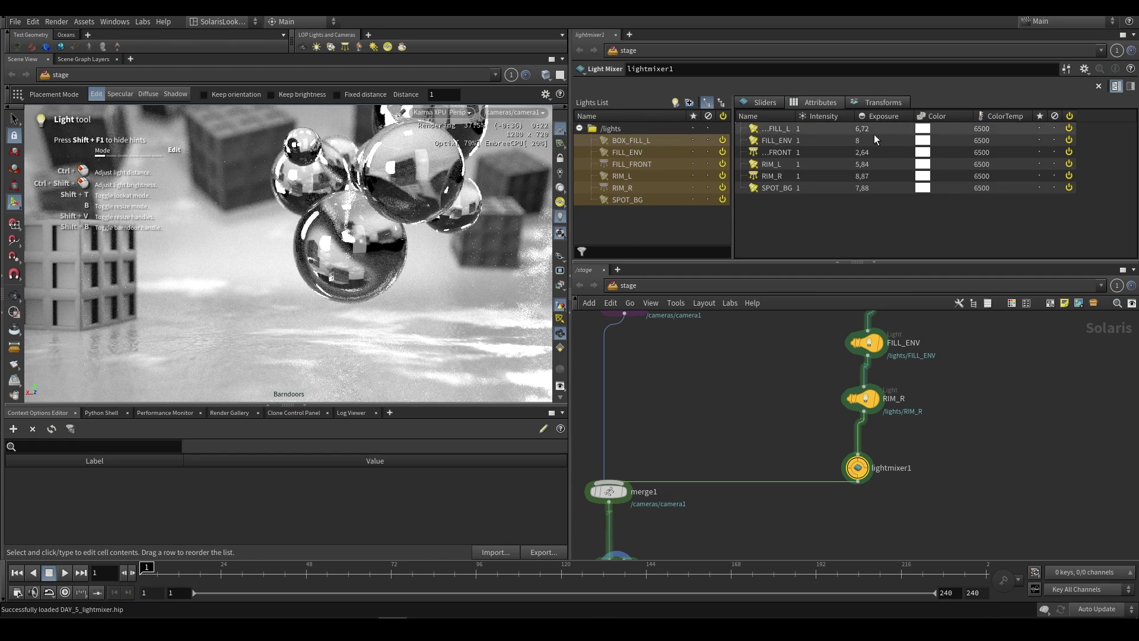
Show the Light Mixer's lights as sliders and enlarge the parameter pane to fit their full height
scroll(948, 397, "down", 5)
middle_click_drag(948, 396, 887, 518)
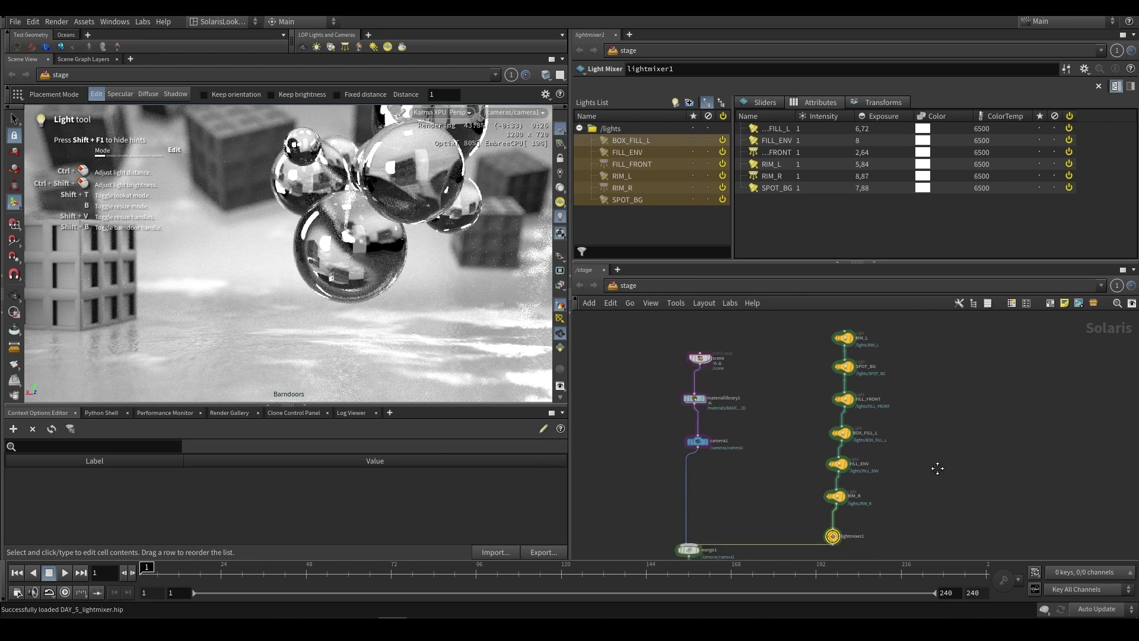
scroll(862, 437, "up", 5)
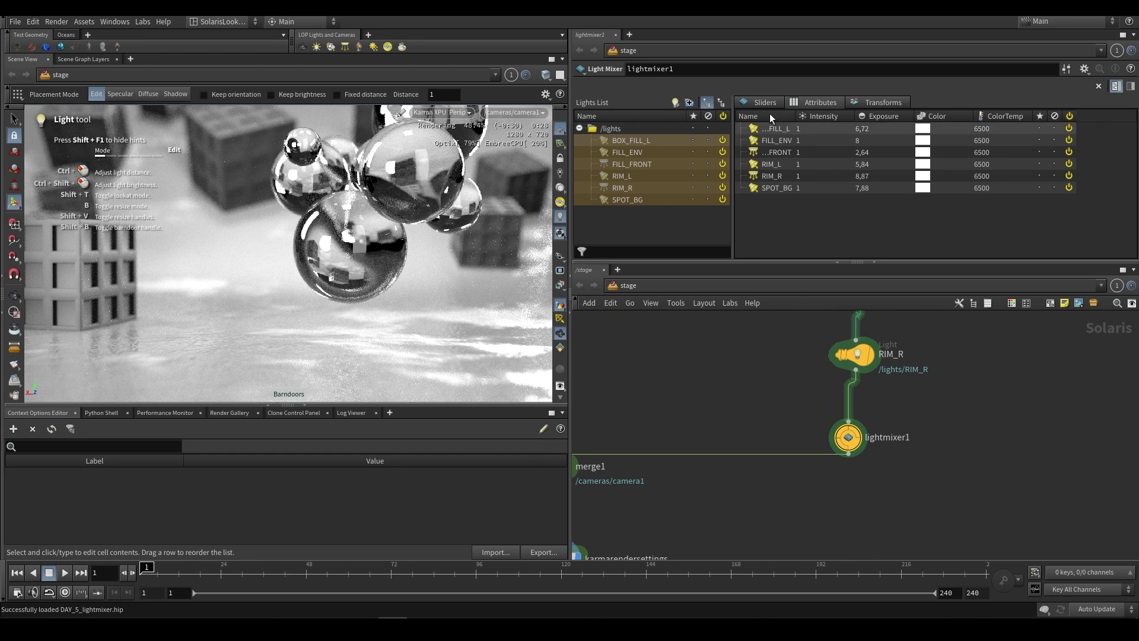
left_click(758, 102)
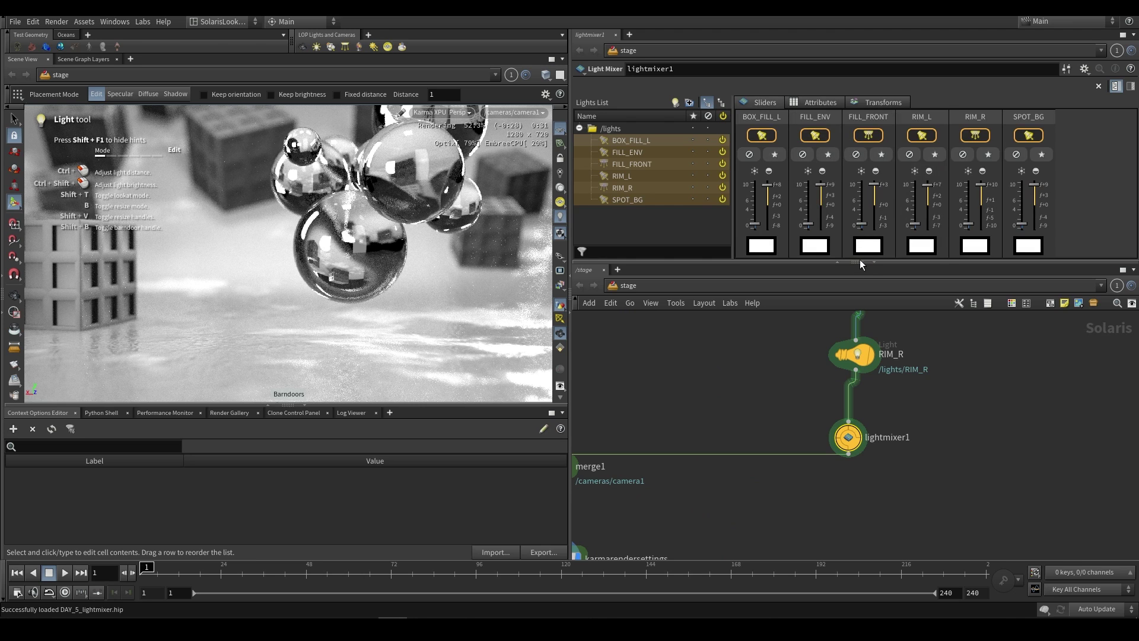
left_click_drag(859, 261, 858, 369)
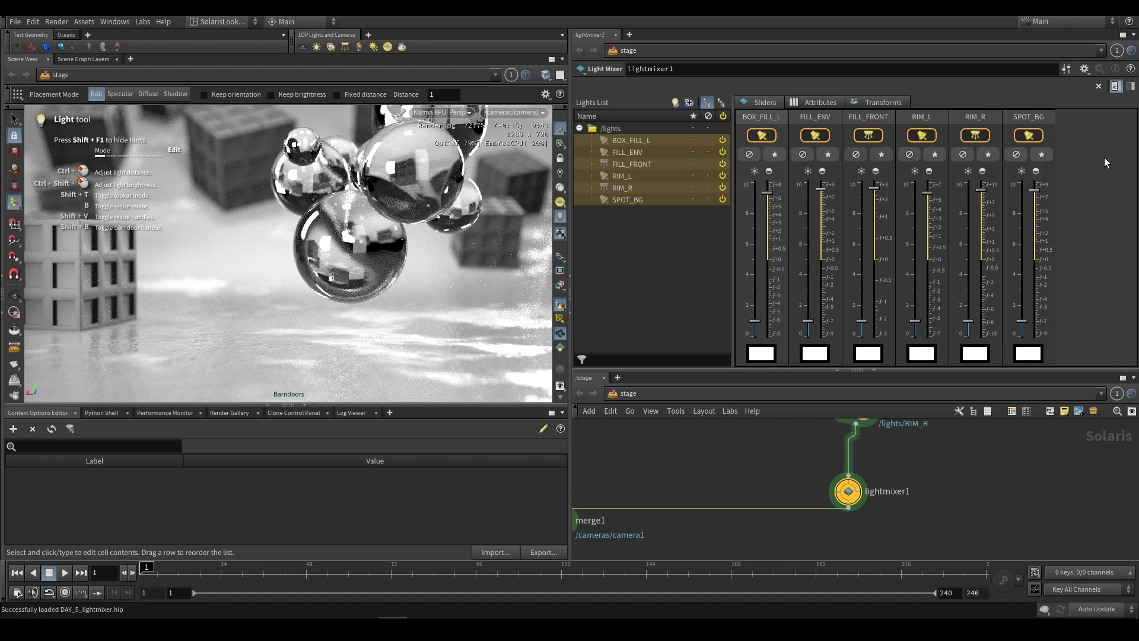
scroll(923, 483, "down", 1)
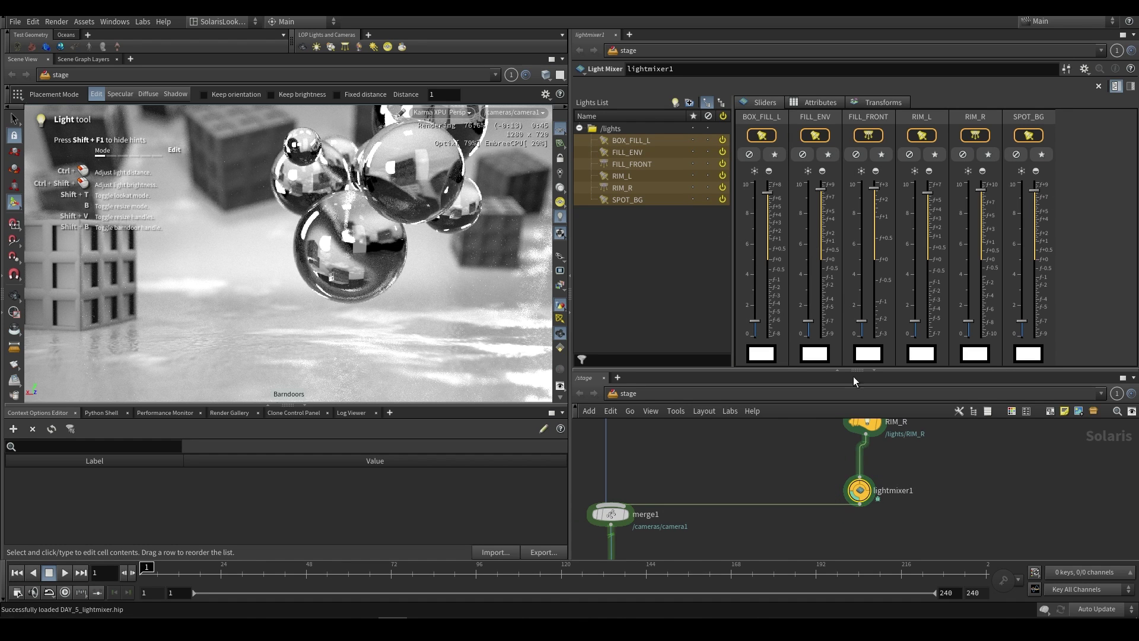
Preview muting BOX_FILL_L, solo the lights from BOX_FILL_L to RIM_R one at a time, and restore the full lighting
left_click(750, 157)
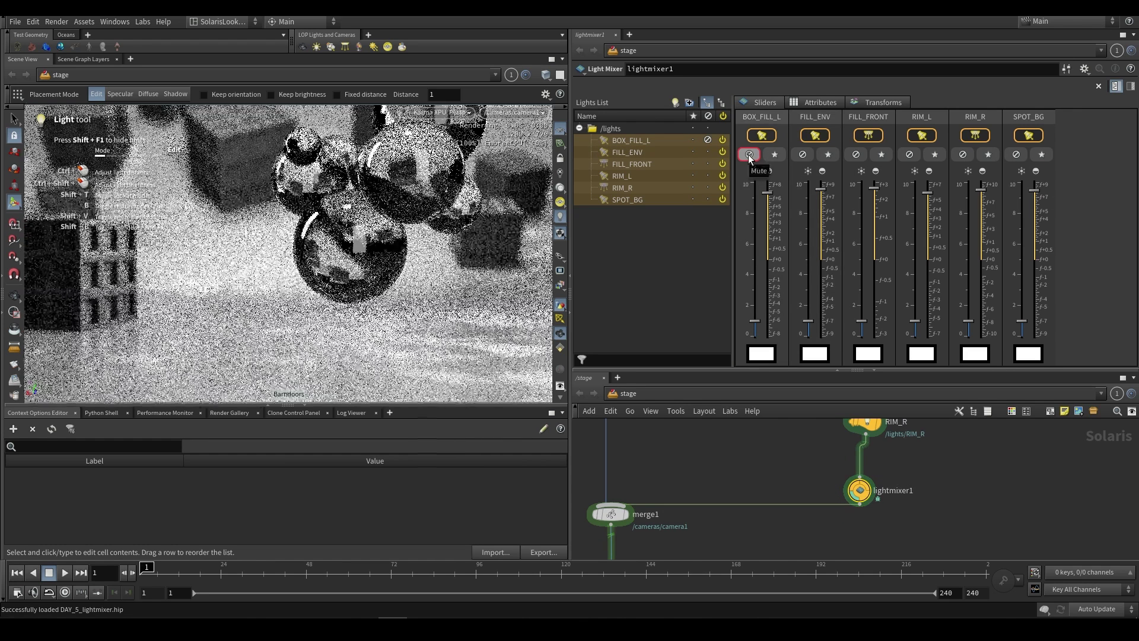
left_click(774, 154)
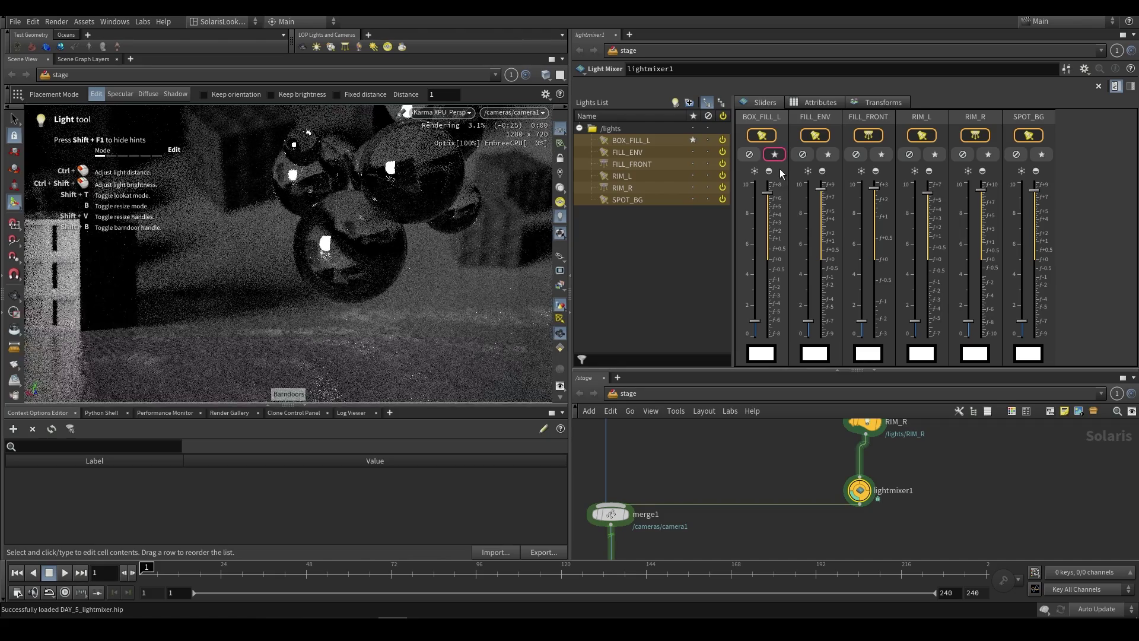
left_click(828, 154)
left_click(881, 154)
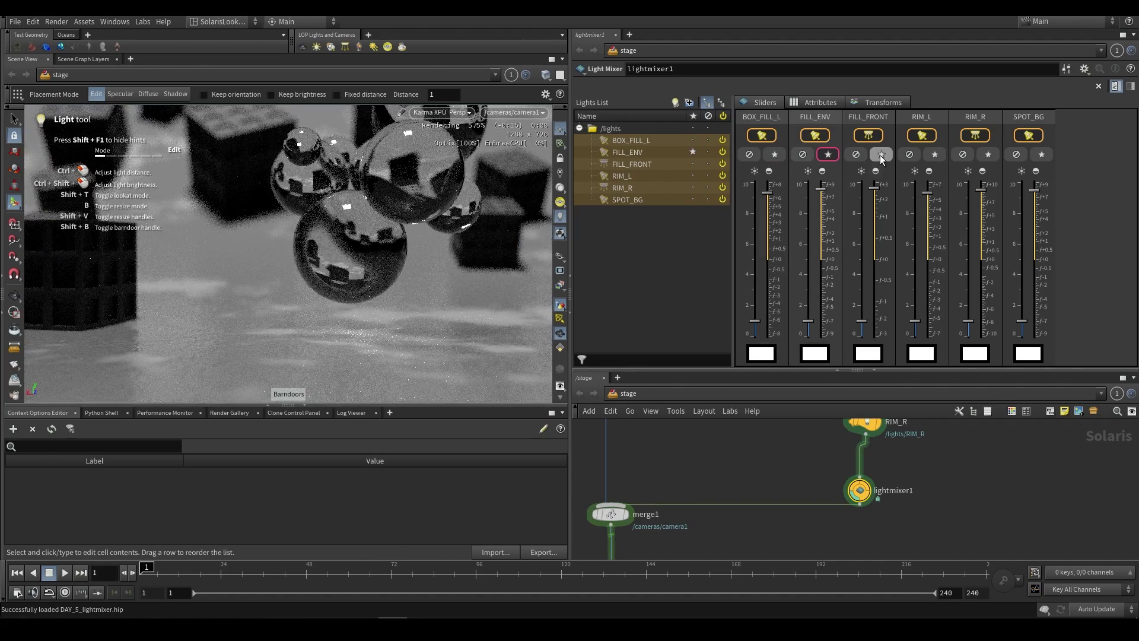
left_click(934, 154)
left_click(988, 155)
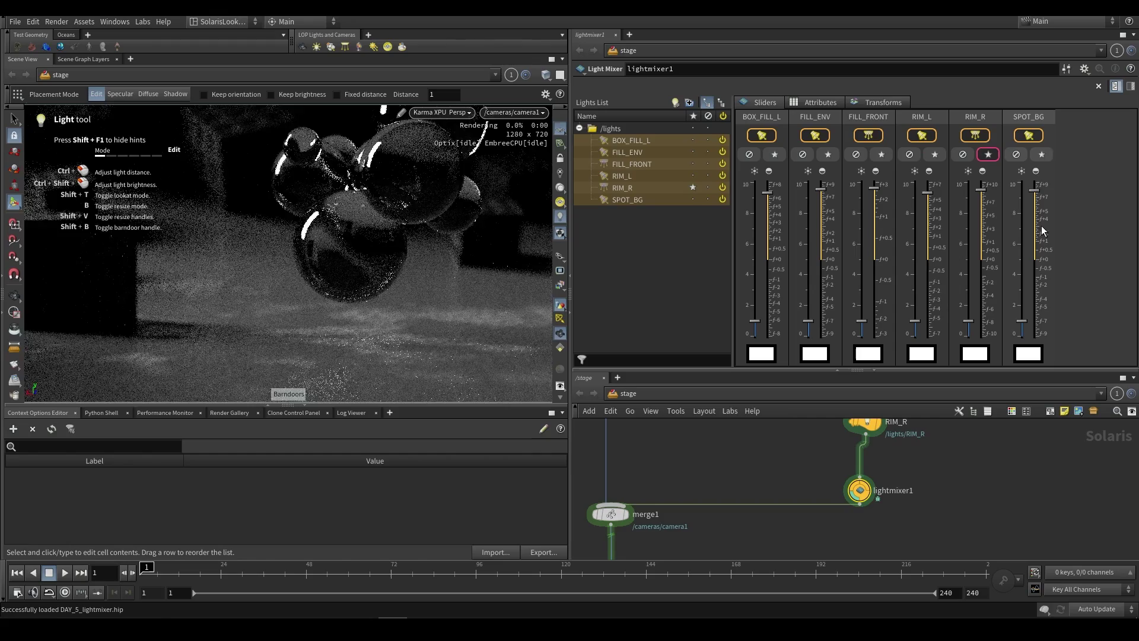
left_click(988, 154)
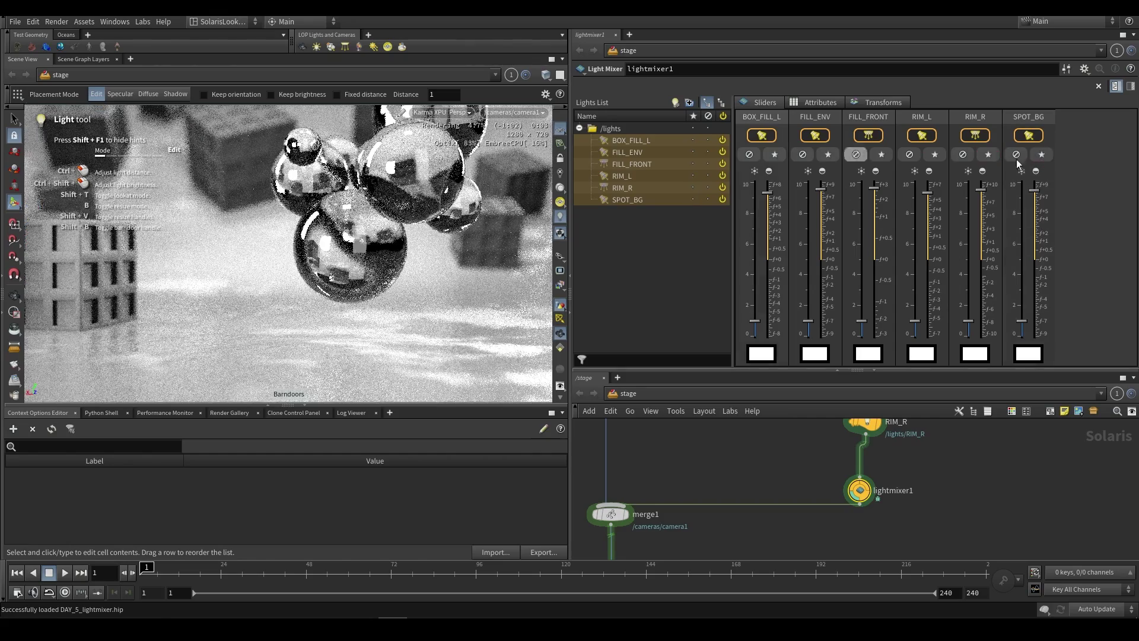
Solo RIM_L, raise its intensity to about 4.58, and open its light colour
left_click(935, 155)
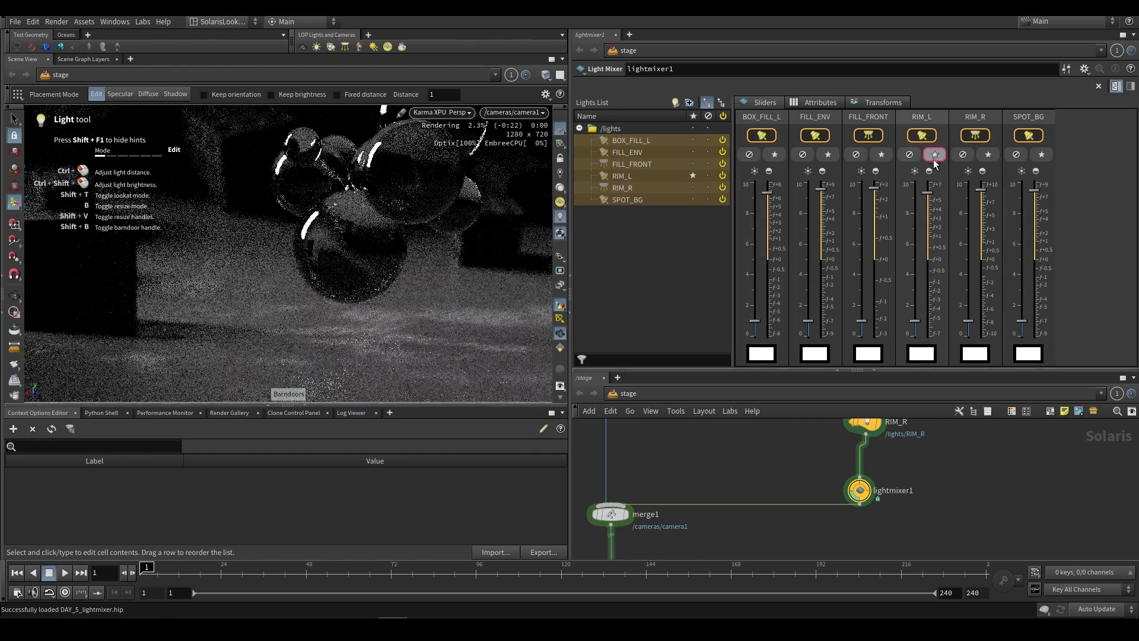
left_click_drag(917, 324, 918, 267)
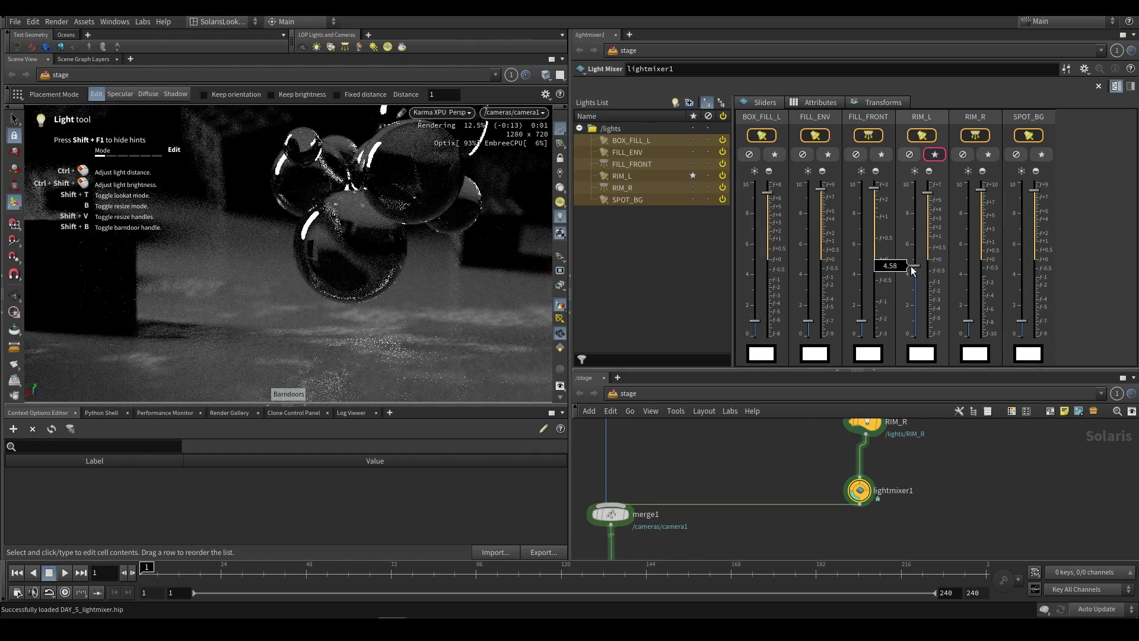
left_click(919, 354)
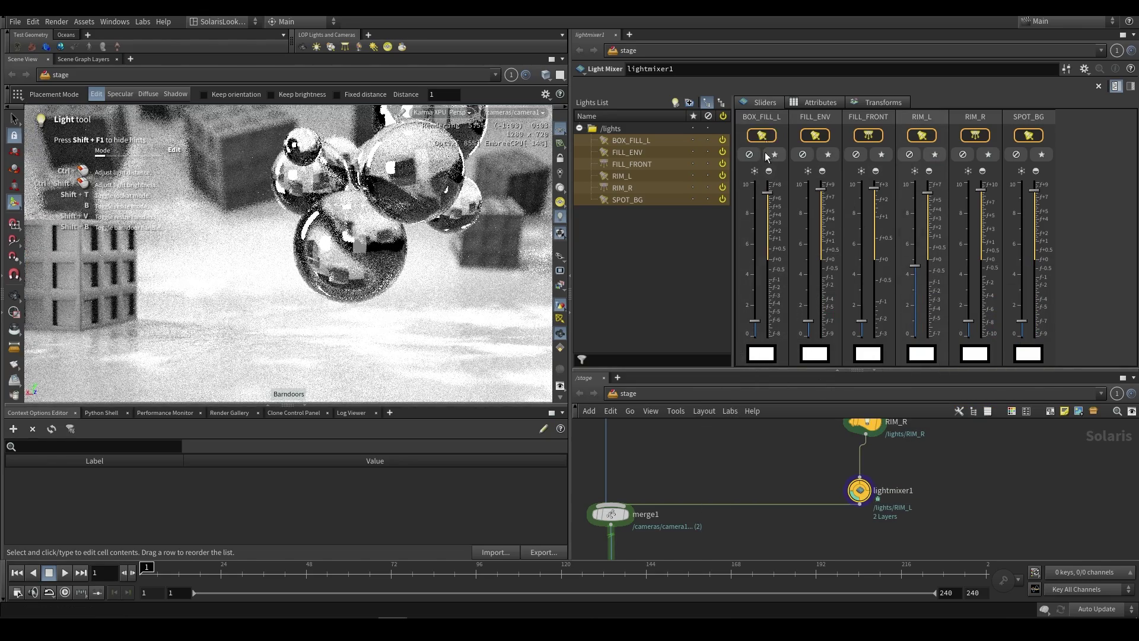
Solo FILL_ENV, change its light colour to red, and preview the tint with all lights active
left_click(828, 155)
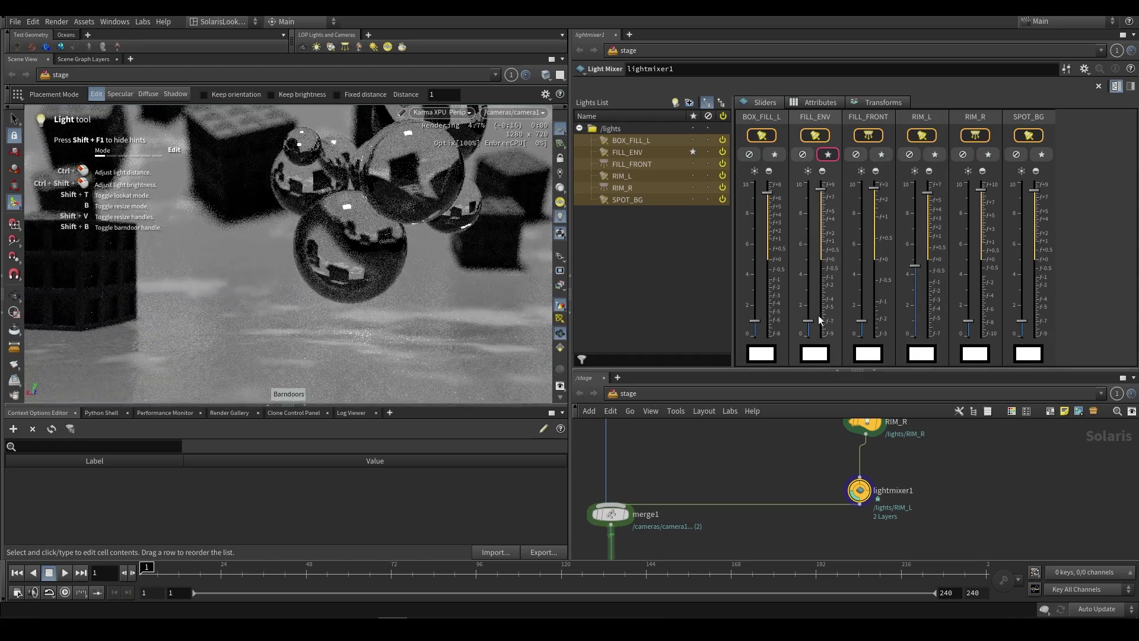
left_click(810, 354)
left_click_drag(755, 370, 776, 374)
left_click(1041, 261)
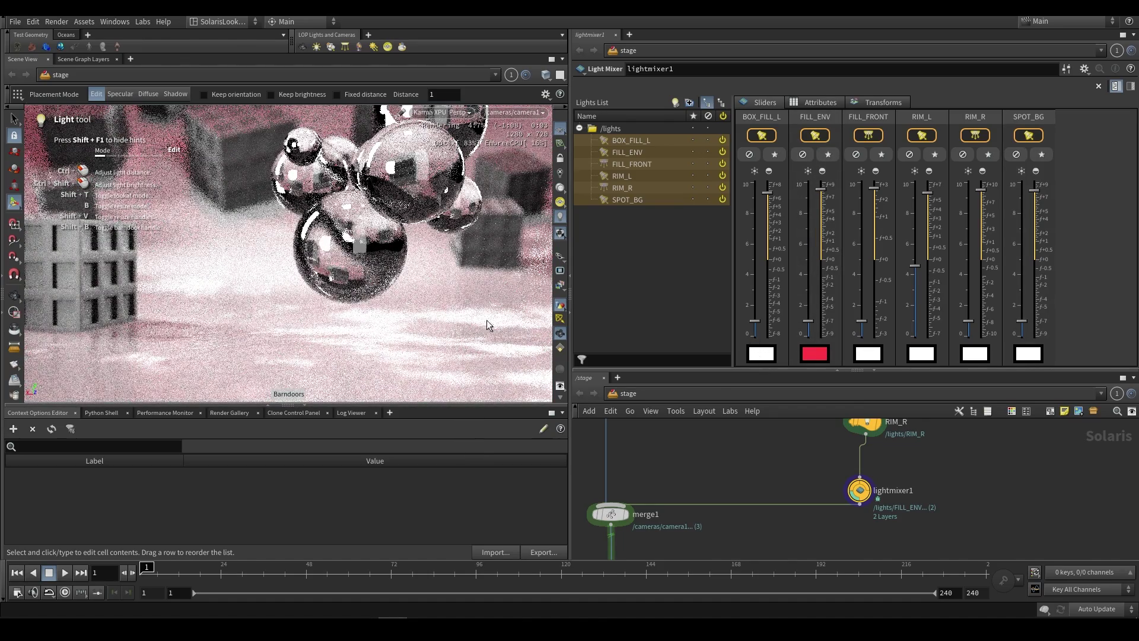
key("ctrl+z")
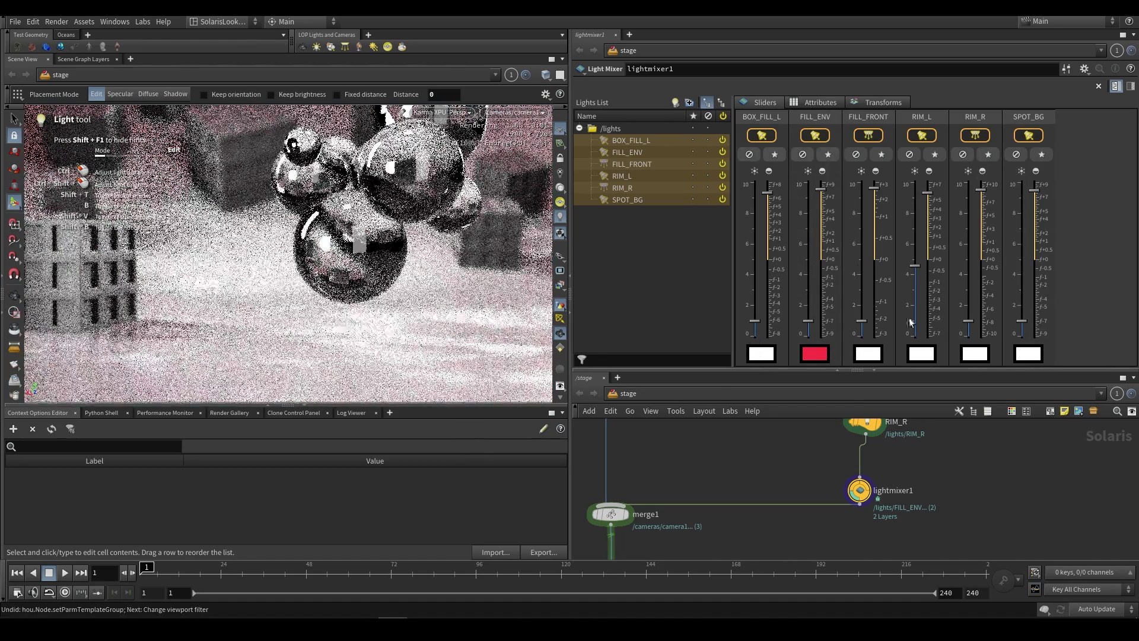
Revert RIM_L's intensity and FILL_ENV's colour to their defaults, and save the scene file
left_click(819, 102)
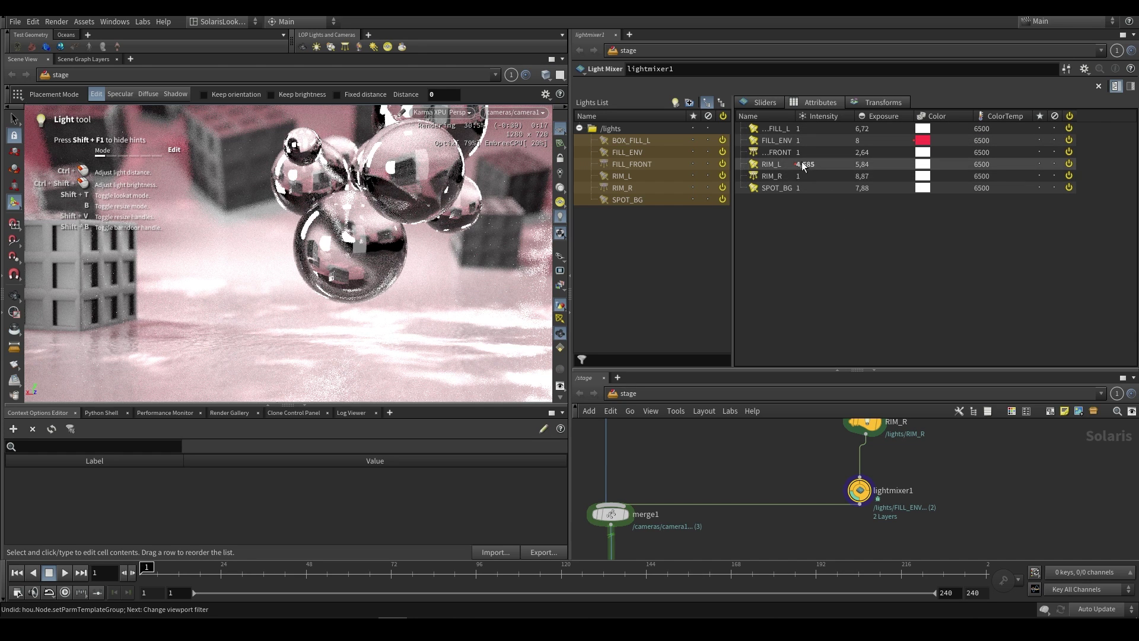
right_click(828, 167)
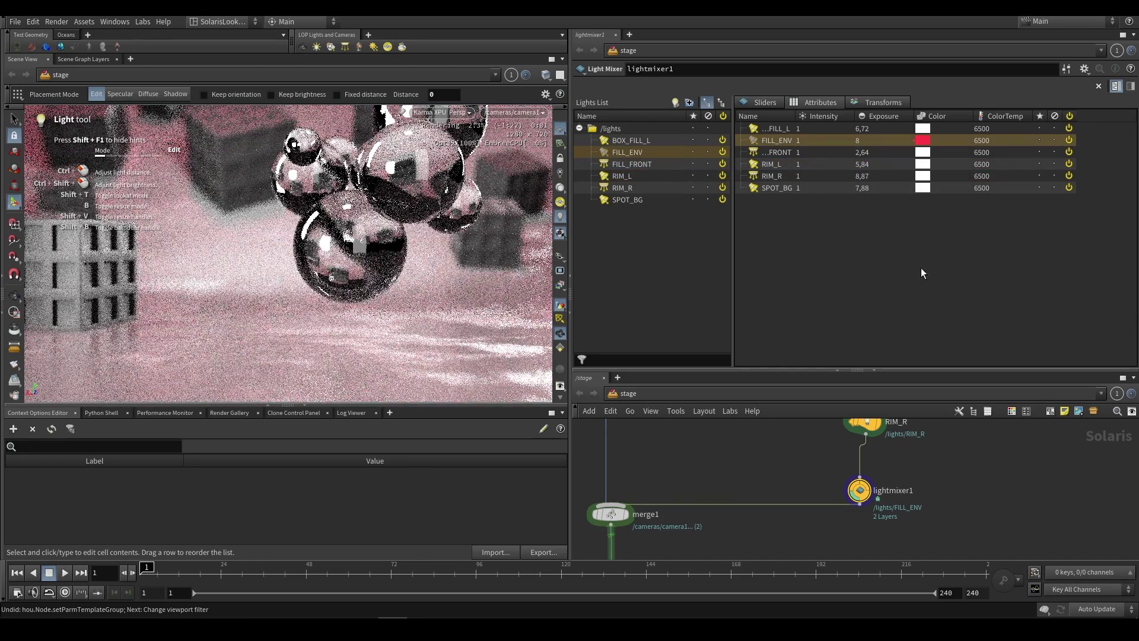
right_click(931, 157)
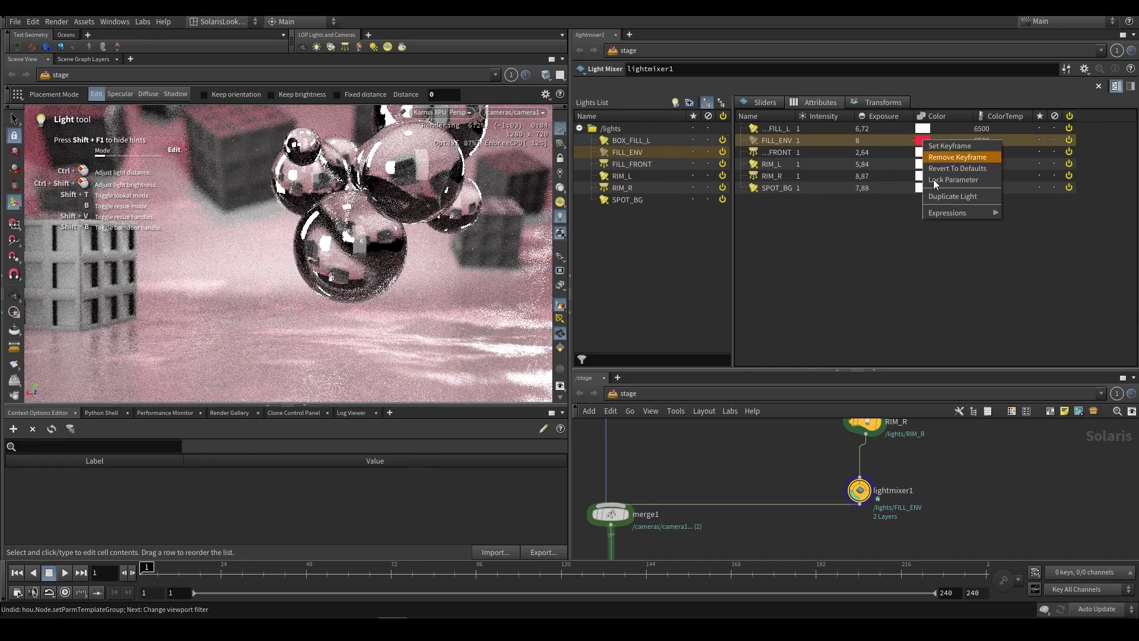
left_click(949, 157)
key("ctrl+s")
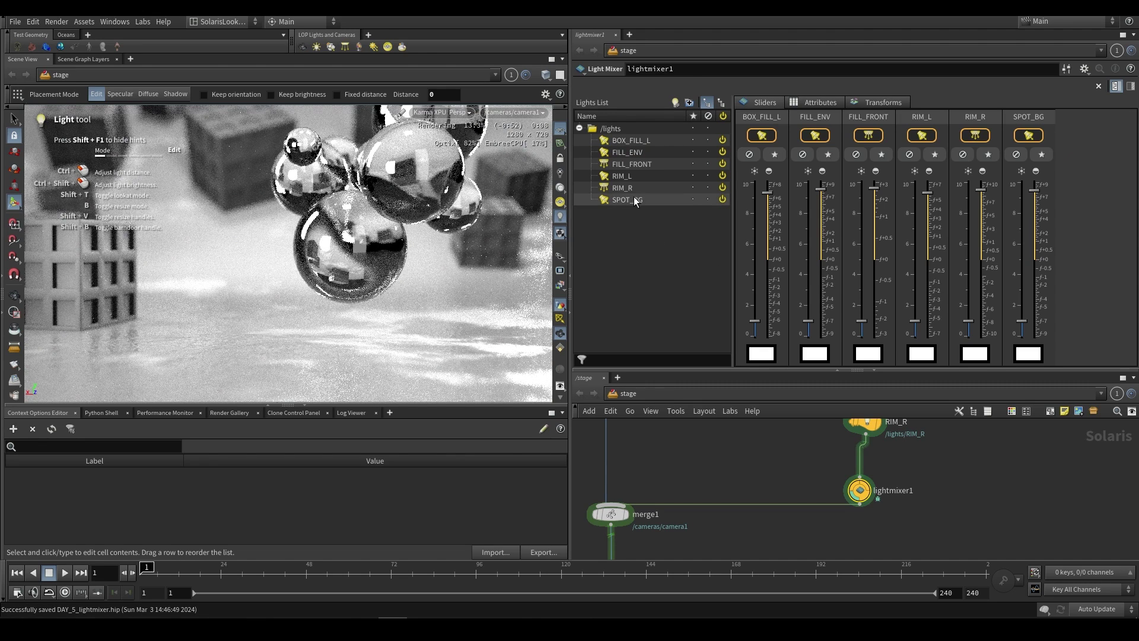
Create a collection named FILL_LIGHTS from BOX_FILL_L, FILL_ENV, FILL_FRONT and SPOT_BG
mouse_move(858, 501)
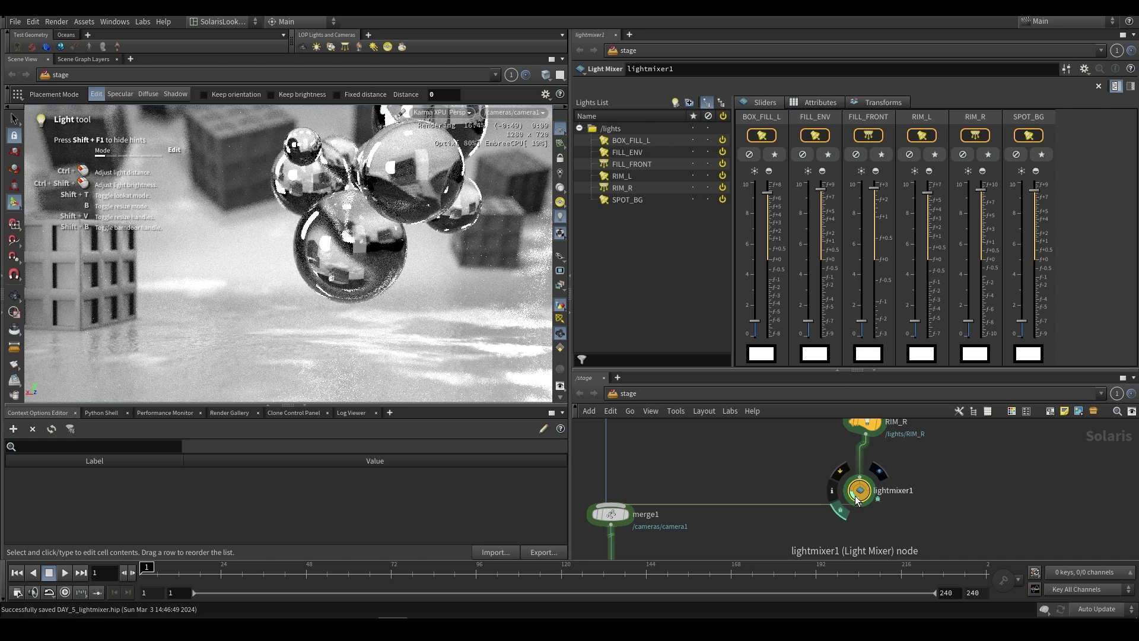
left_click(653, 140)
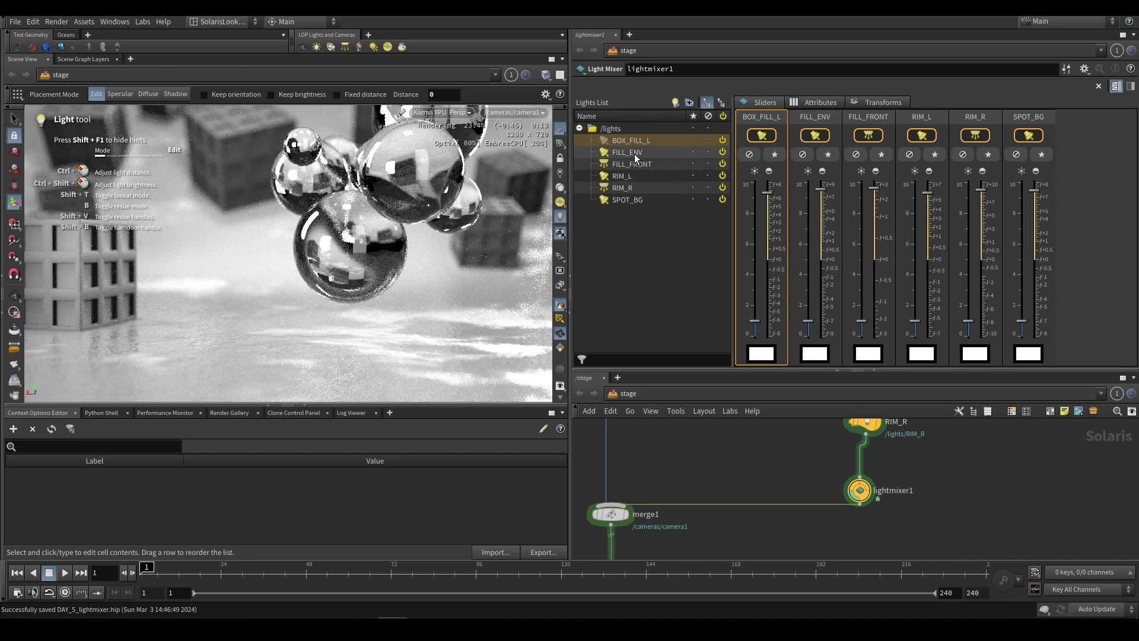
left_click(635, 154, "shift")
left_click(643, 166, "shift")
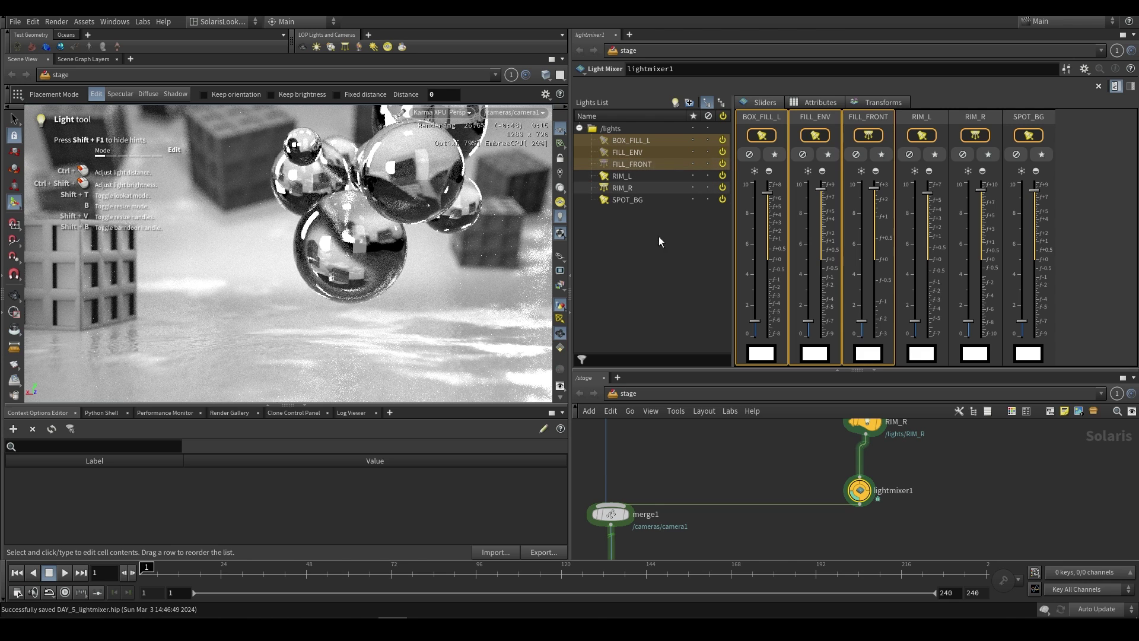
left_click(640, 200, "ctrl")
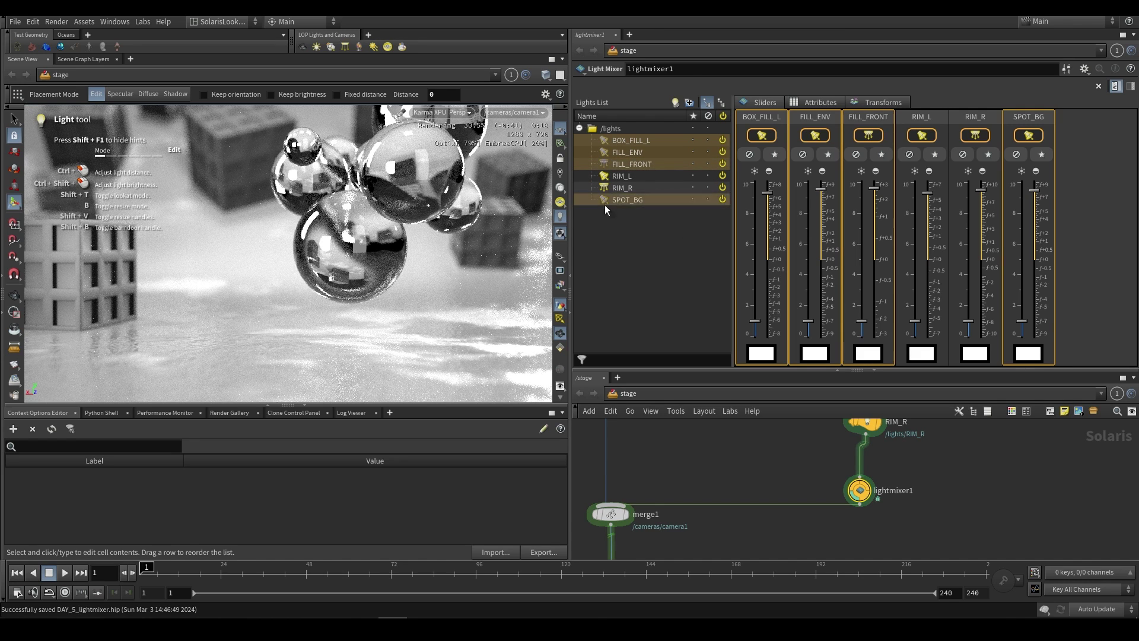
right_click(642, 162)
left_click(697, 194)
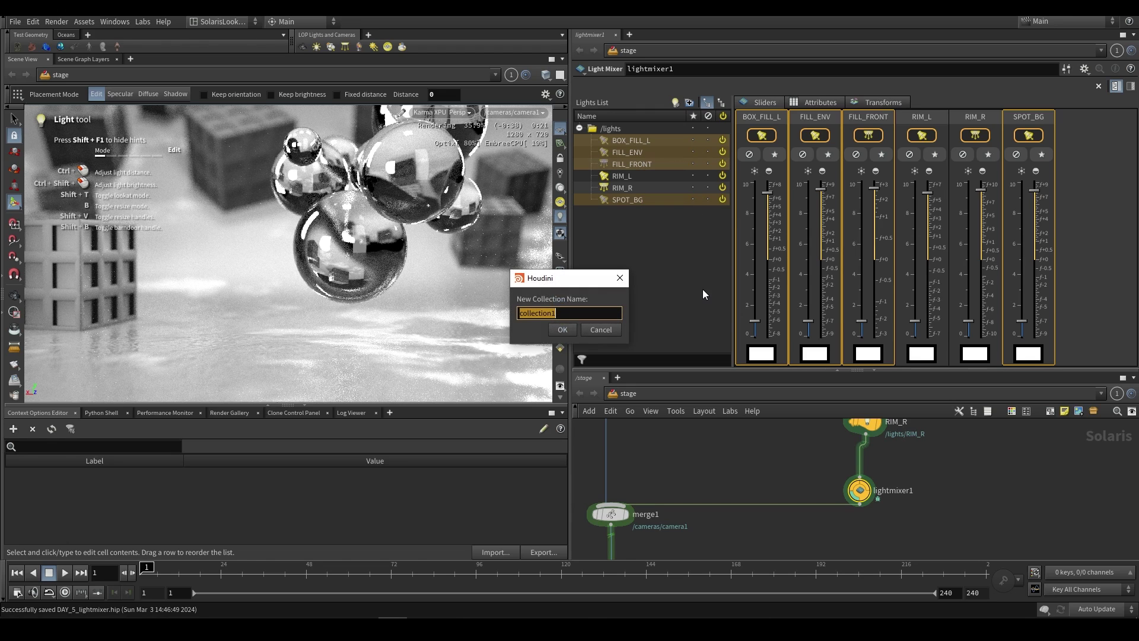
left_click_drag(550, 277, 603, 254)
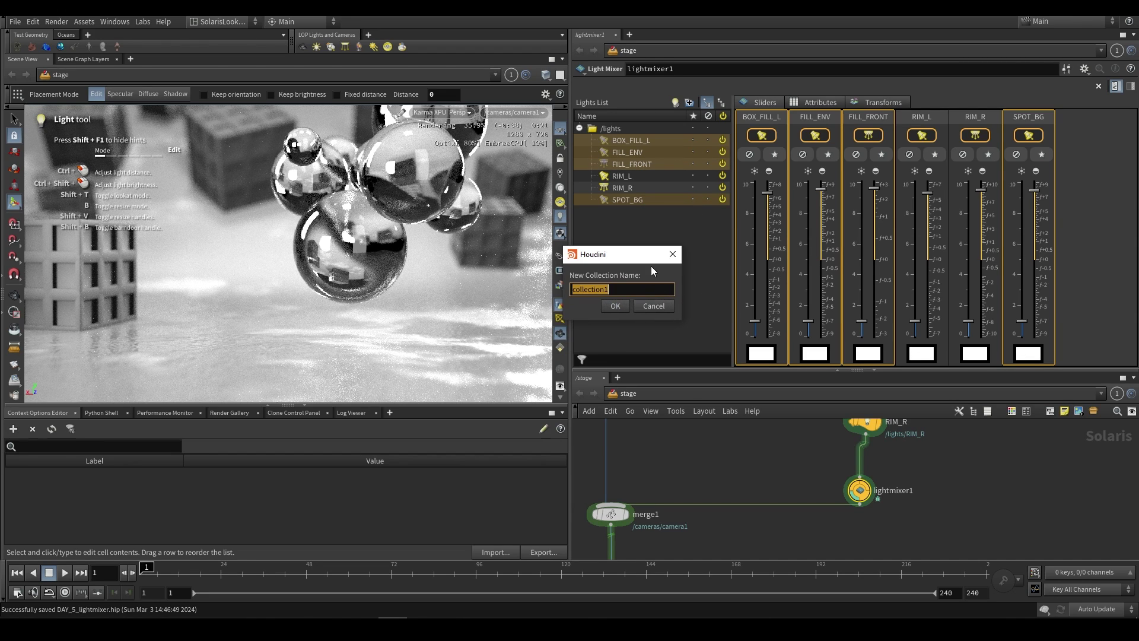
type("FILL_")
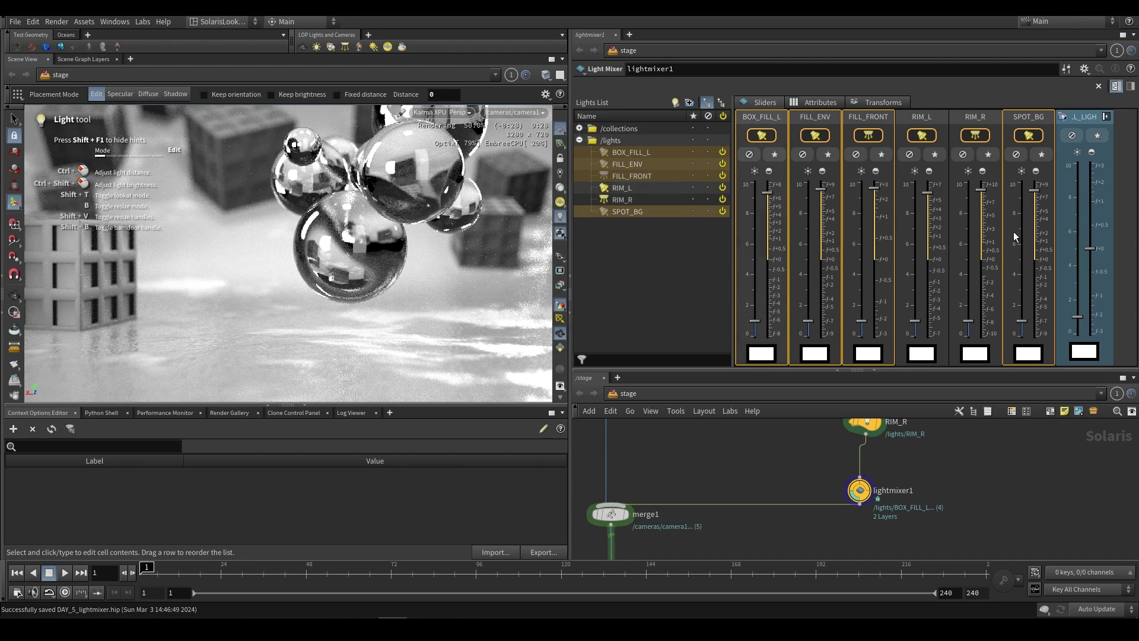
Test muting the whole FILL_LIGHTS collection, then unmute and solo it
left_click(1116, 169)
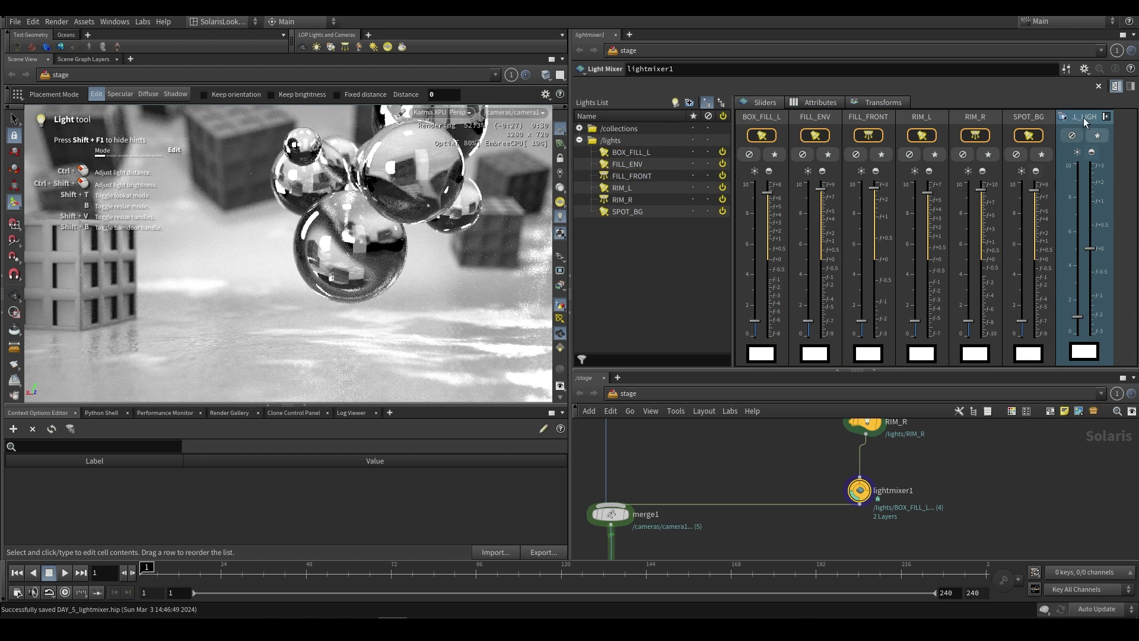
left_click(1083, 119)
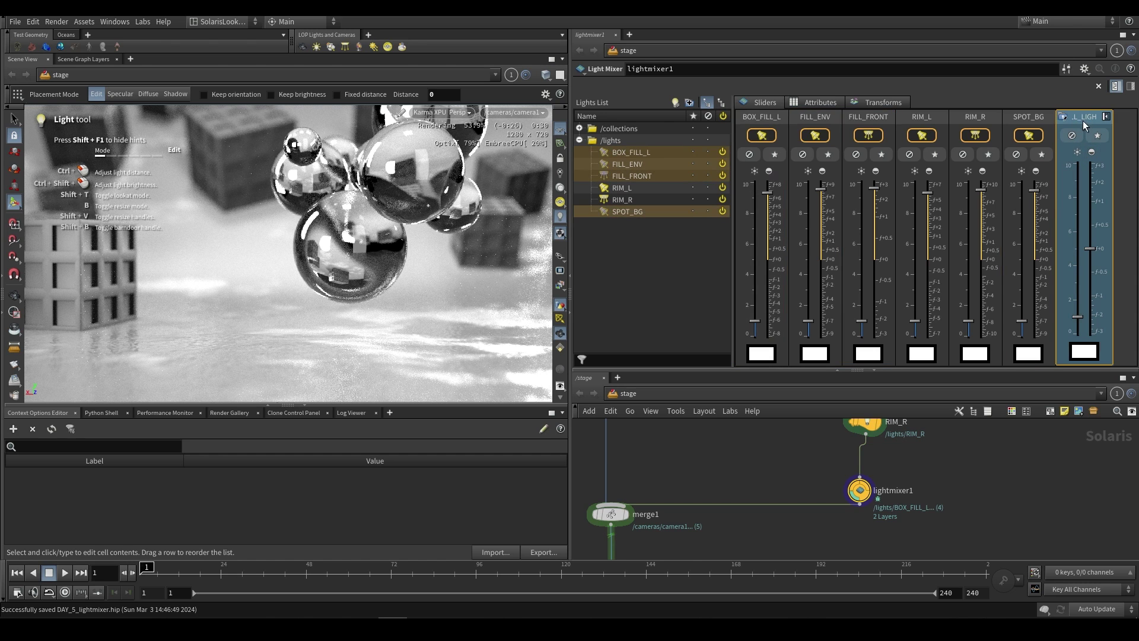
left_click(1118, 193)
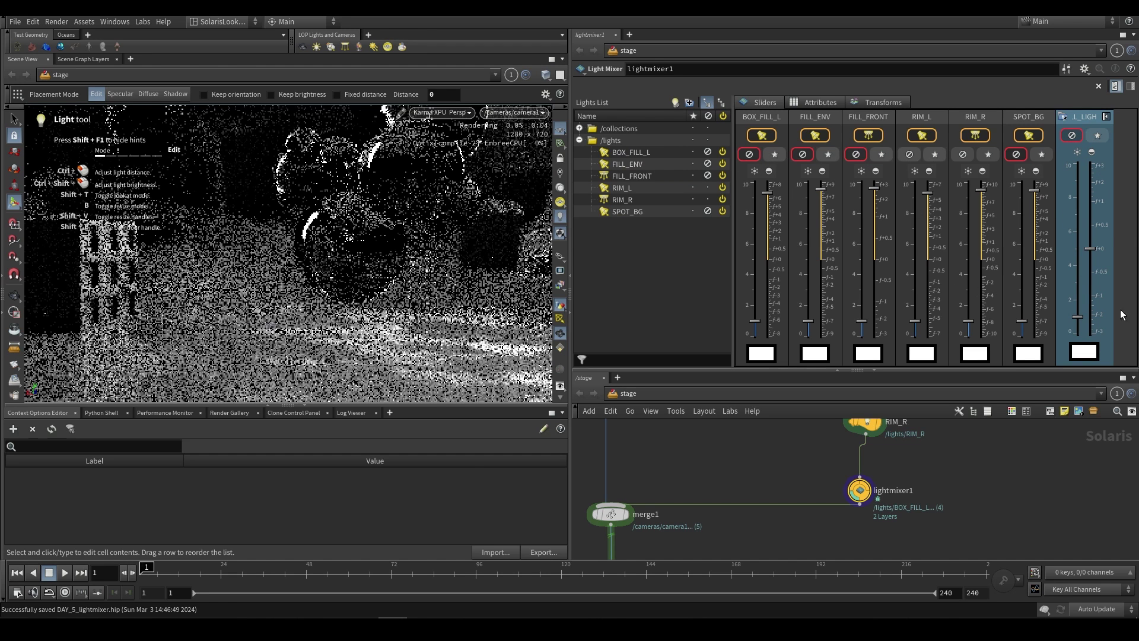
left_click(1071, 136)
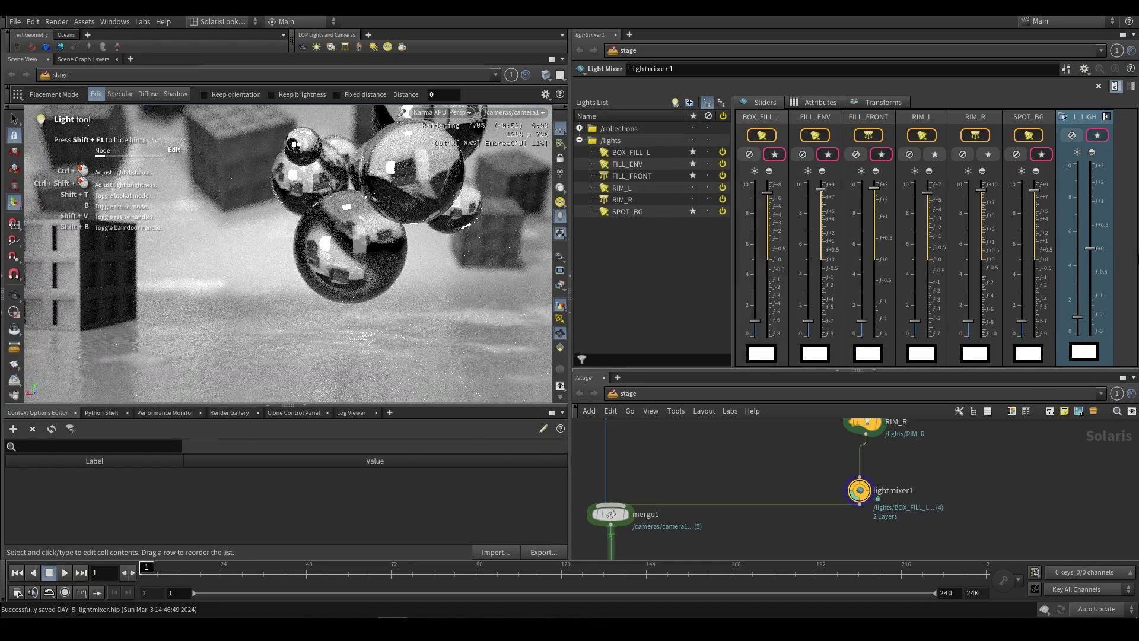
Lower the soloed FILL_LIGHTS collection's exposure to about -1, try a cyan colour on it, and restore white
left_click_drag(1090, 247, 1096, 302)
left_click(1084, 352)
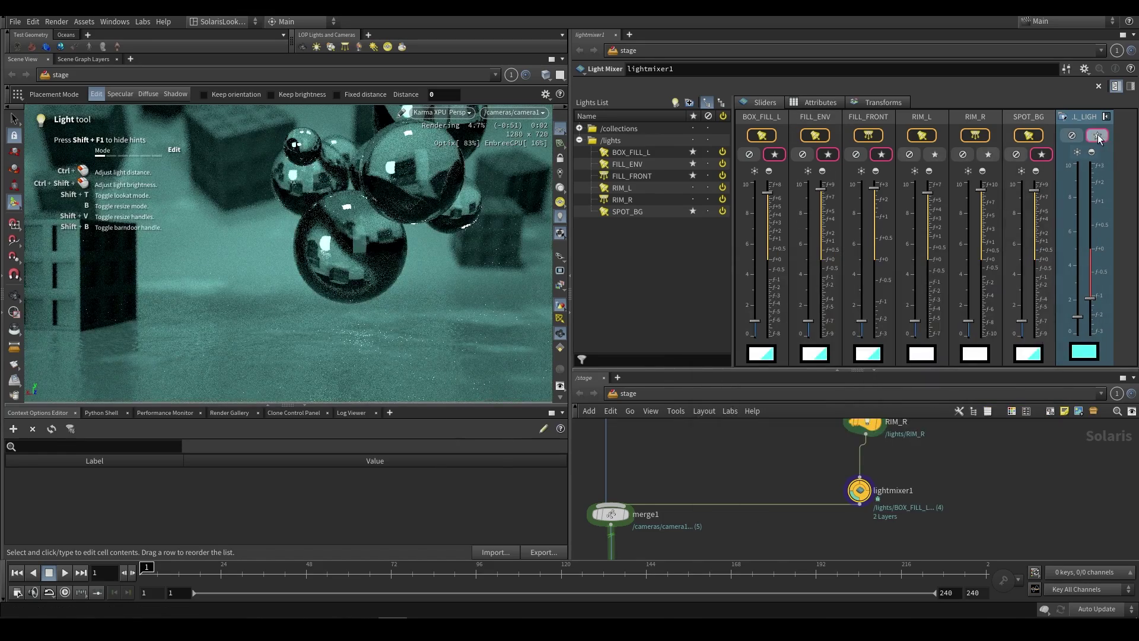
left_click(1097, 136)
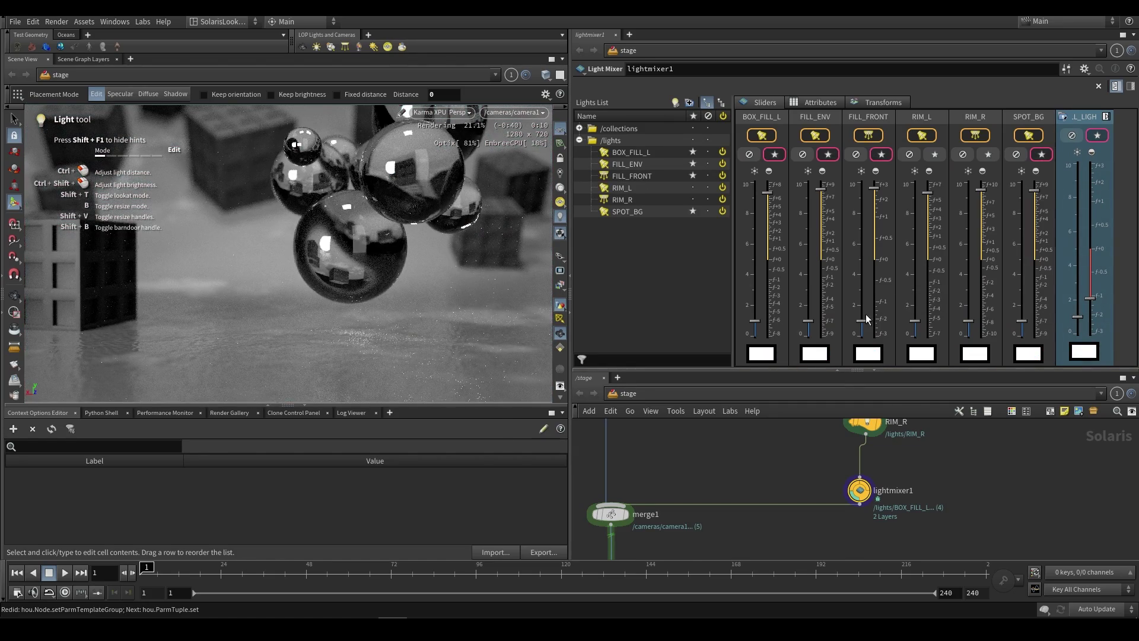
Expand the FILL_LIGHTS collection, remove SPOT_BG from it, and collapse it again
left_click(1107, 117)
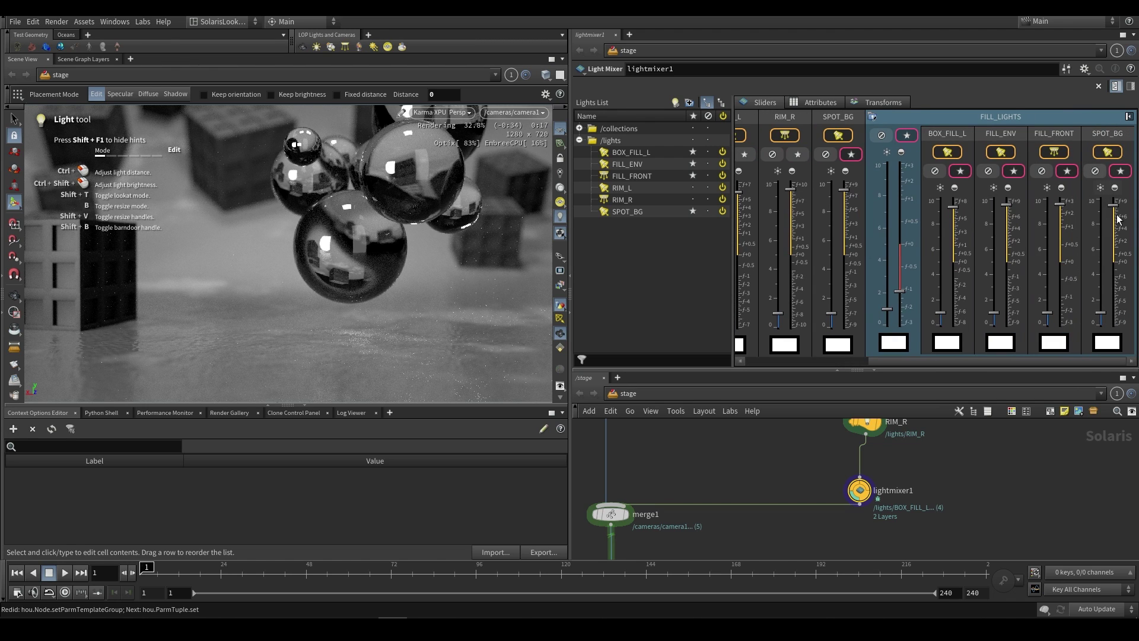
left_click(1087, 144)
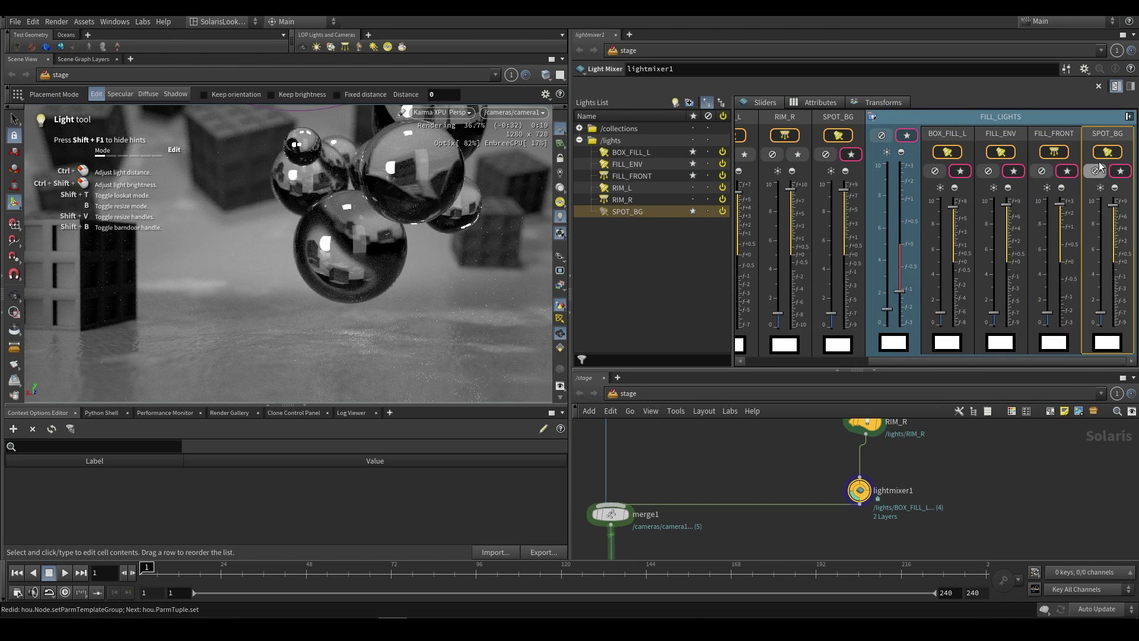
key("Delete")
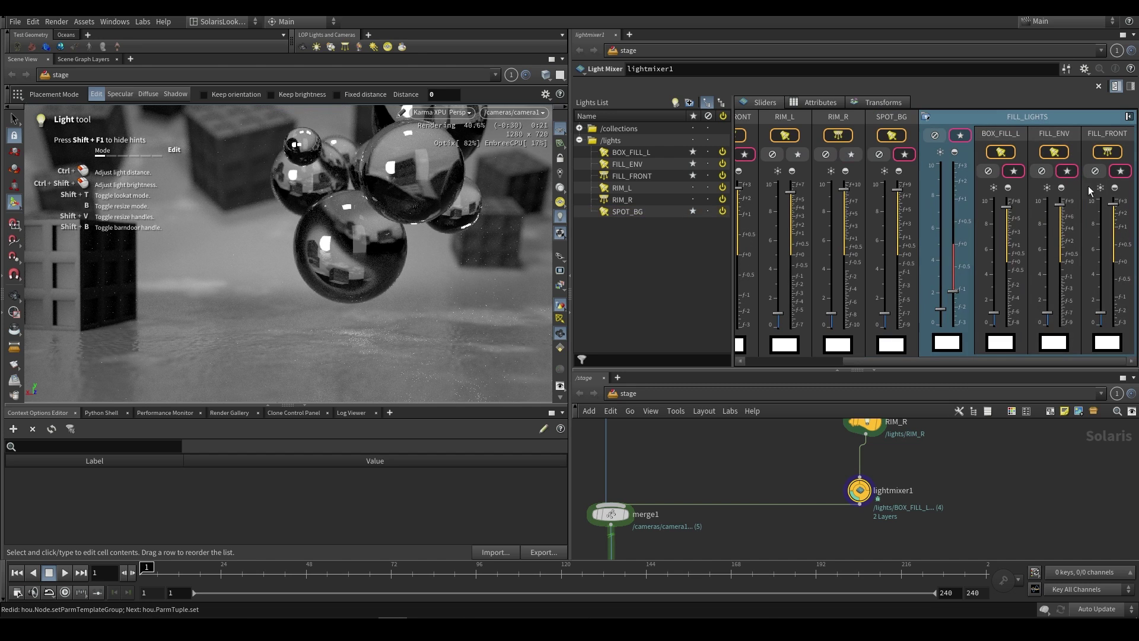
left_click(1129, 117)
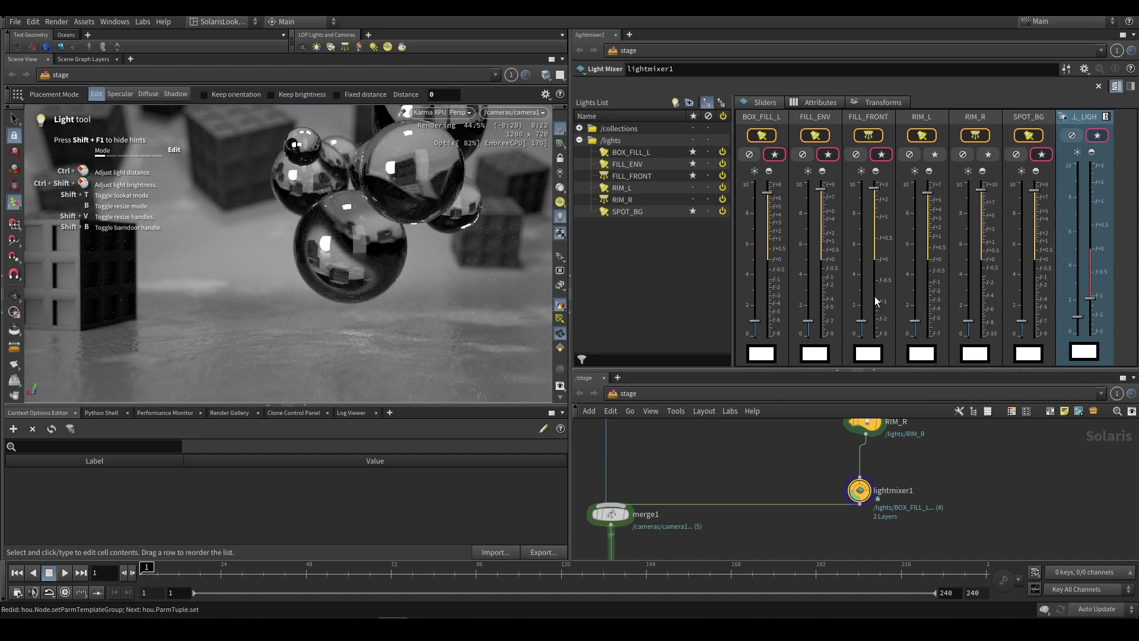
Create a second collection from RIM_L and RIM_R, named RIM
left_click(622, 189)
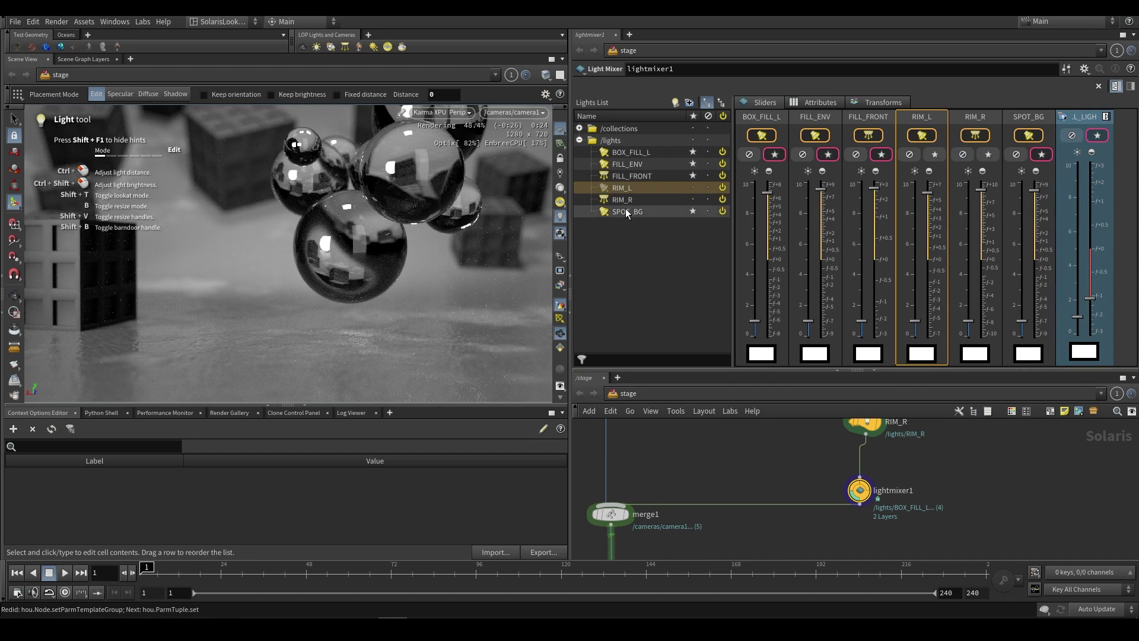
left_click(626, 200, "ctrl")
right_click(629, 189)
left_click(675, 233)
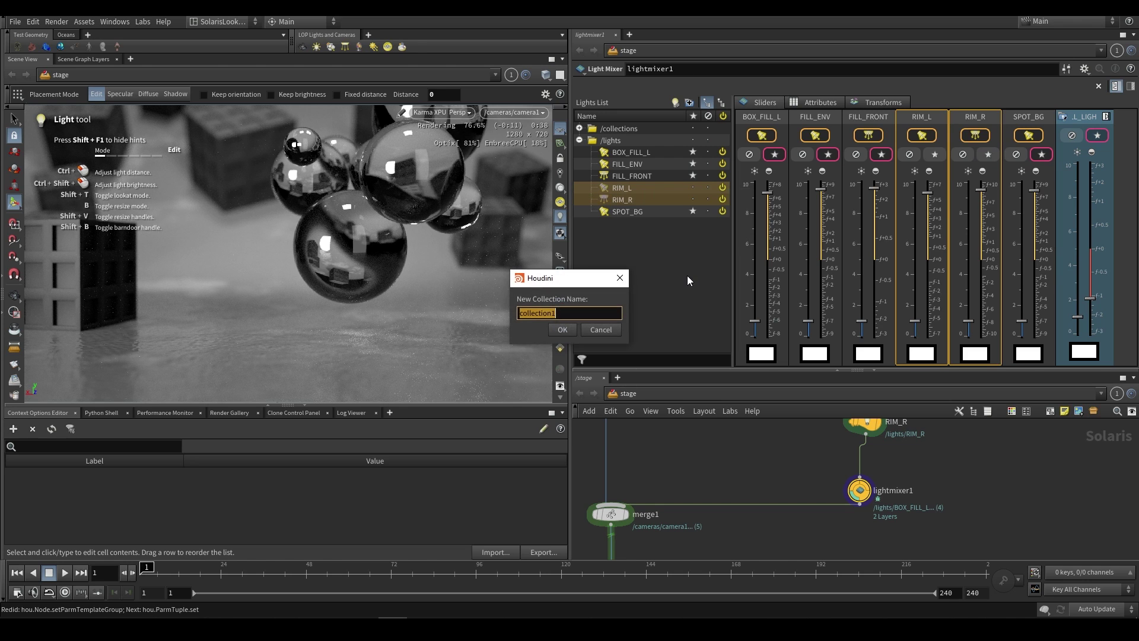
type("RIM")
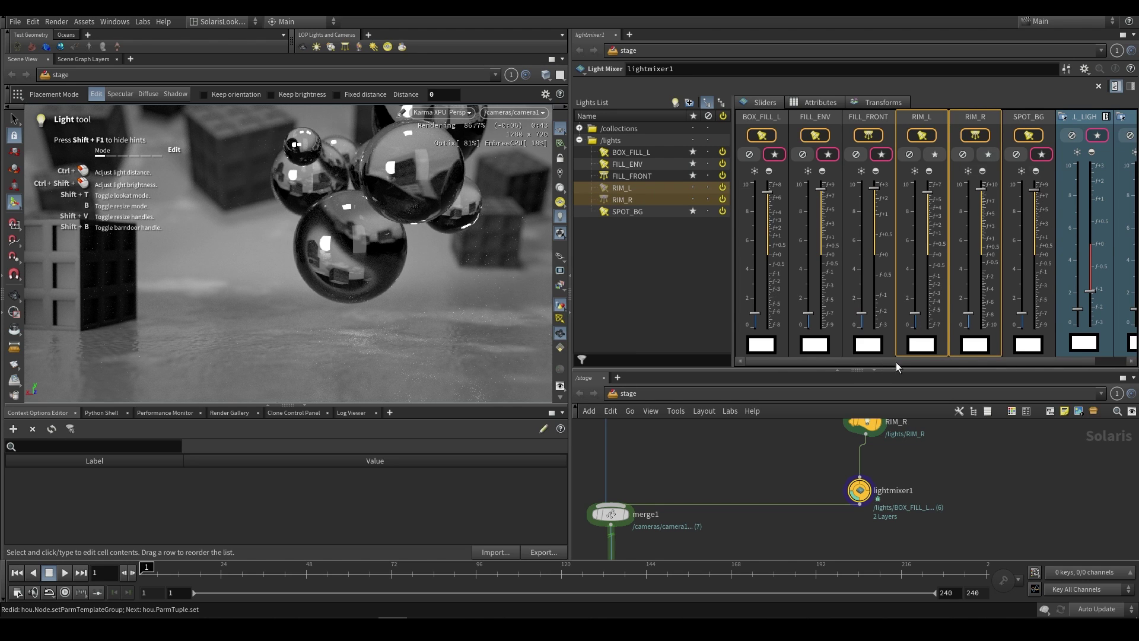
Select the RIM collection's strip in the mixer and solo the collection
left_click_drag(896, 362, 1049, 366)
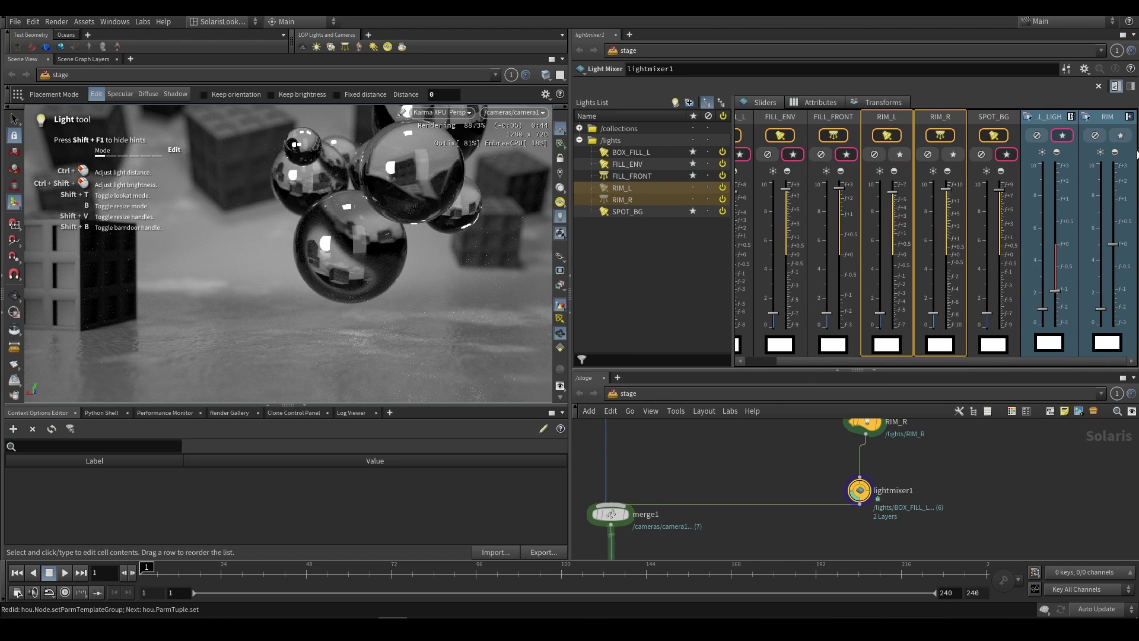
left_click(1104, 123)
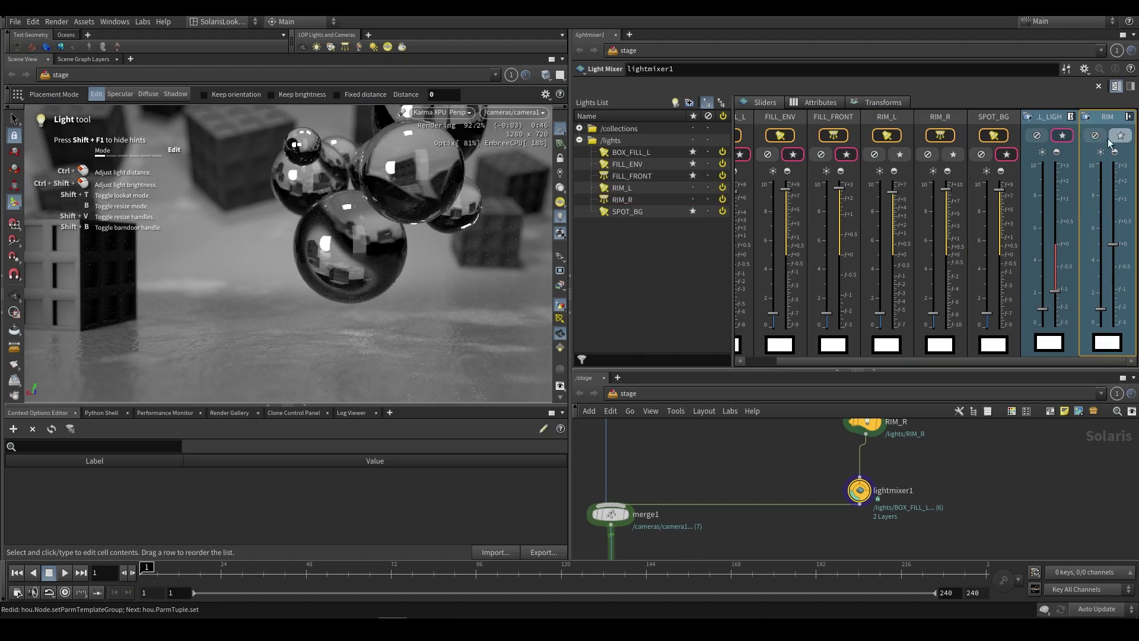
left_click(1120, 135)
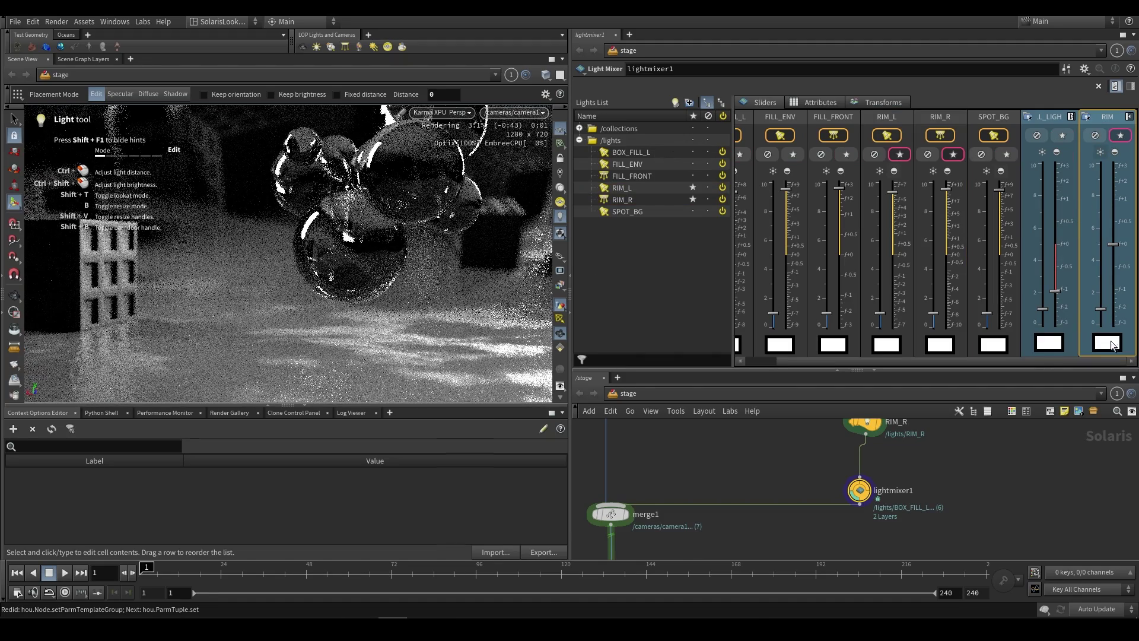
Try pink (FF3A9D) on the FILL_LIGHTS collection and cyan on the RIM collection with no collection soloed
left_click(1049, 342)
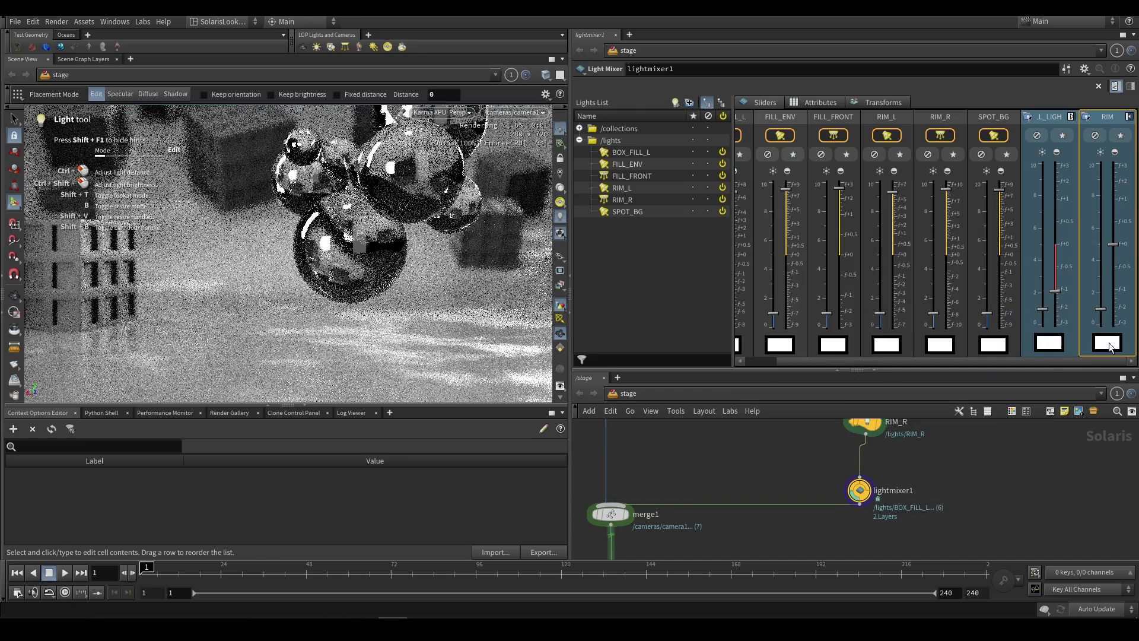
left_click(1098, 349)
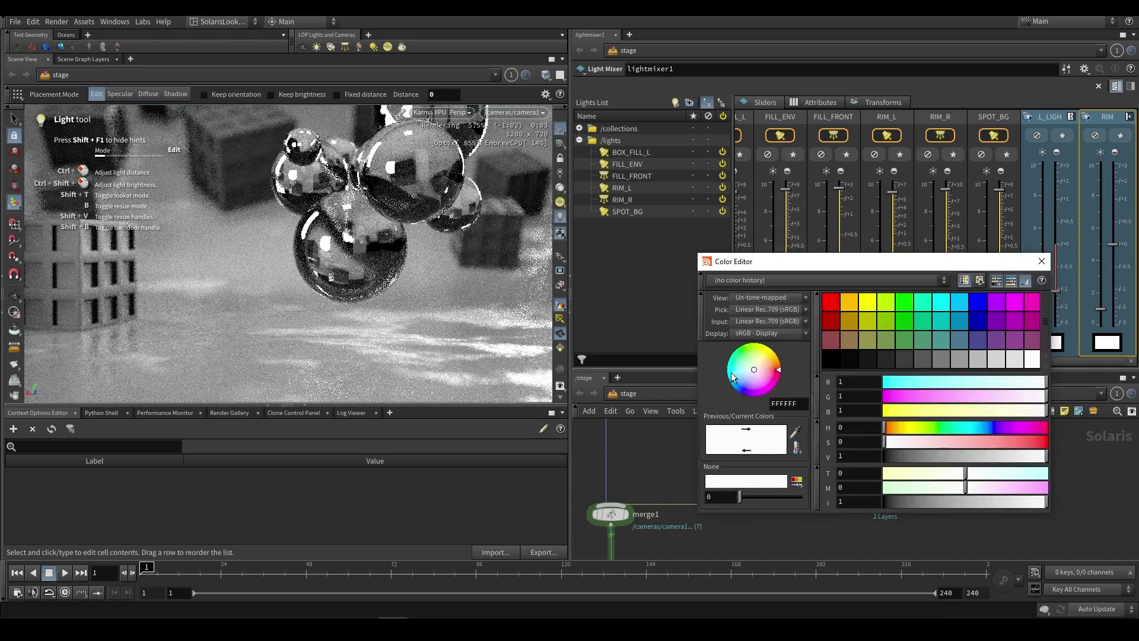
left_click_drag(739, 377, 774, 388)
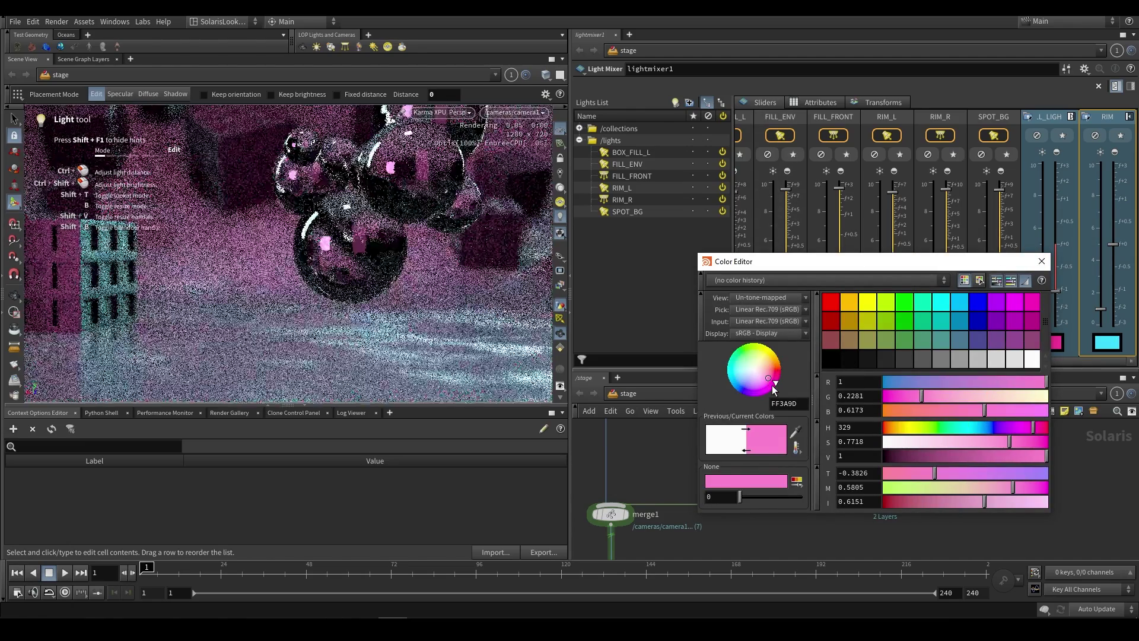
left_click(482, 355)
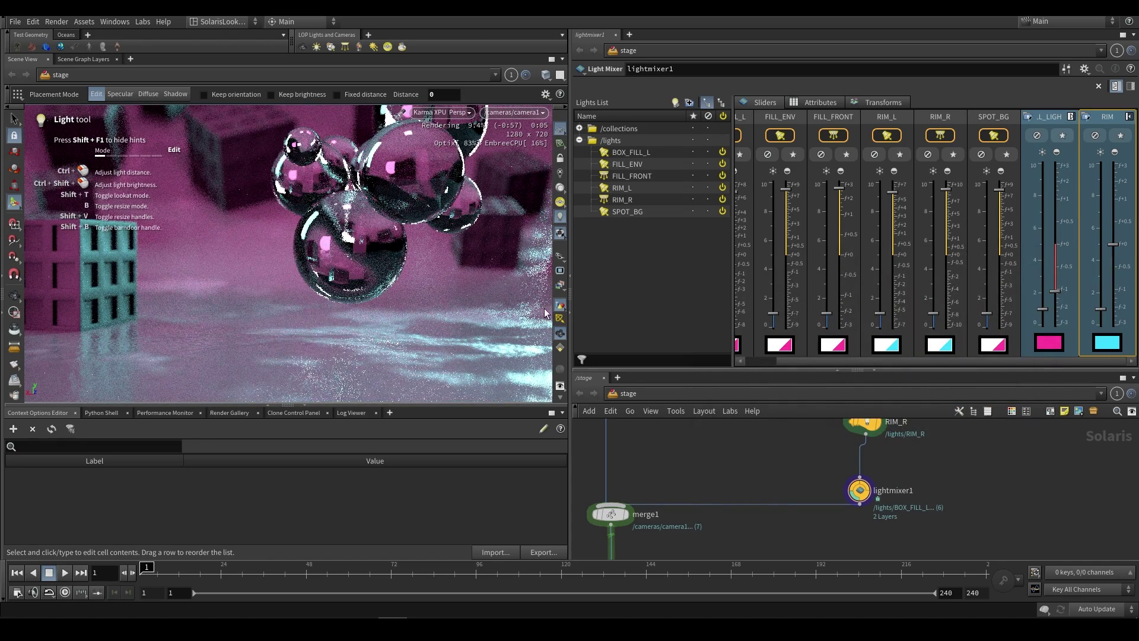
Undo the collection colour changes and the earlier FILL_LIGHTS exposure change
key("ctrl+z")
key("ctrl+z")
key("ctrl+z")
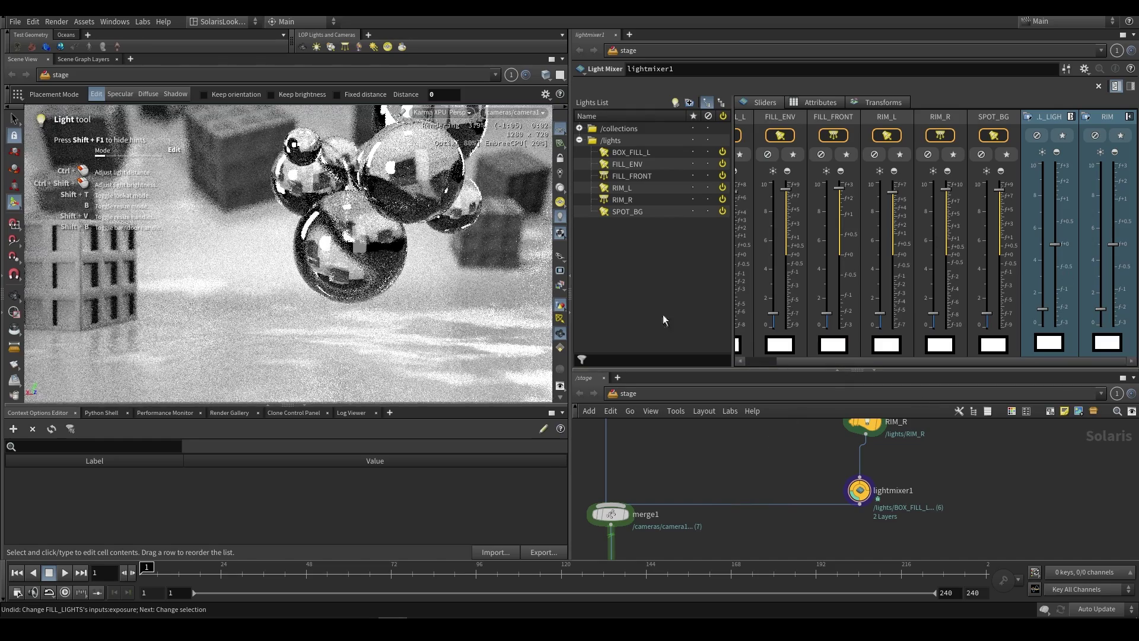
Show the Render Gallery and switch the desktop layout to Solaris
scroll(794, 473, "down", 1)
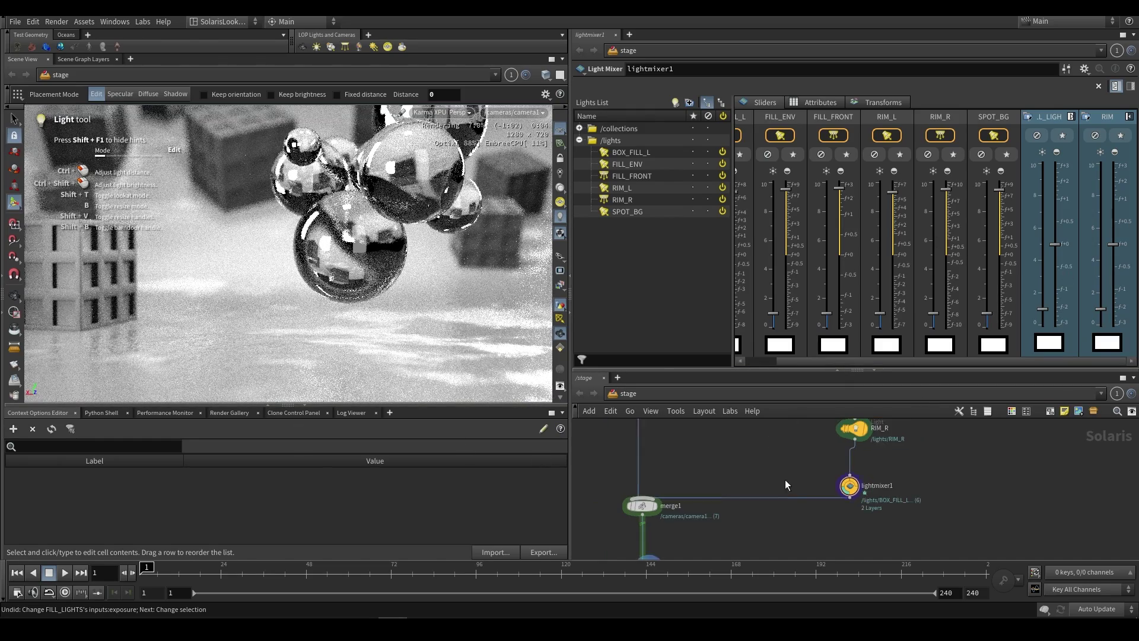
middle_click_drag(786, 483, 793, 491)
scroll(789, 491, "up", 1)
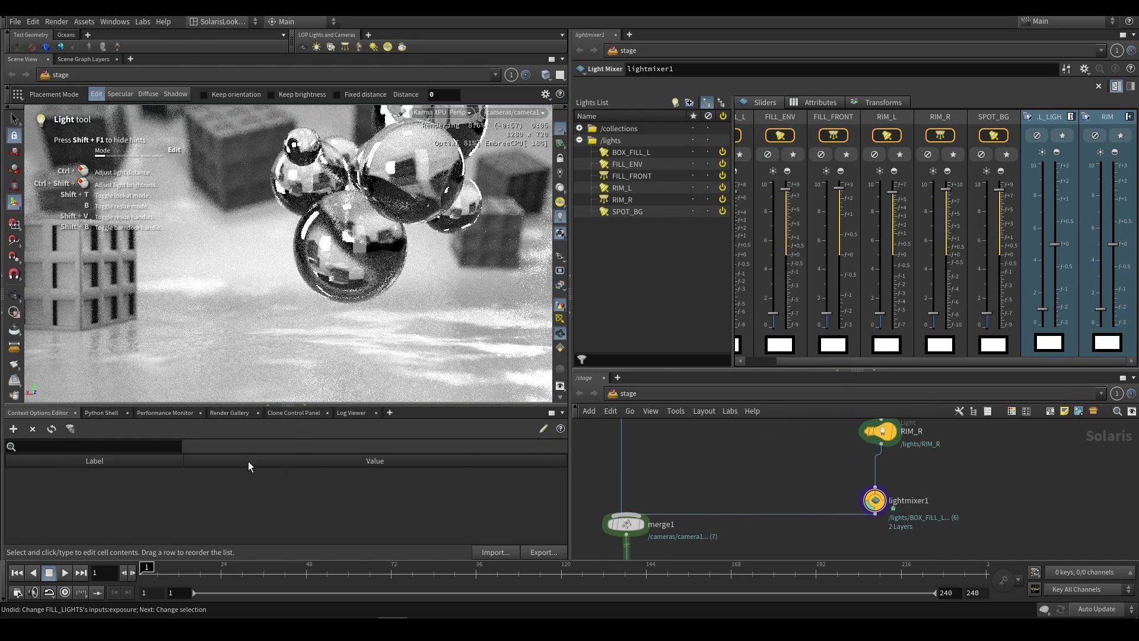
left_click(226, 413)
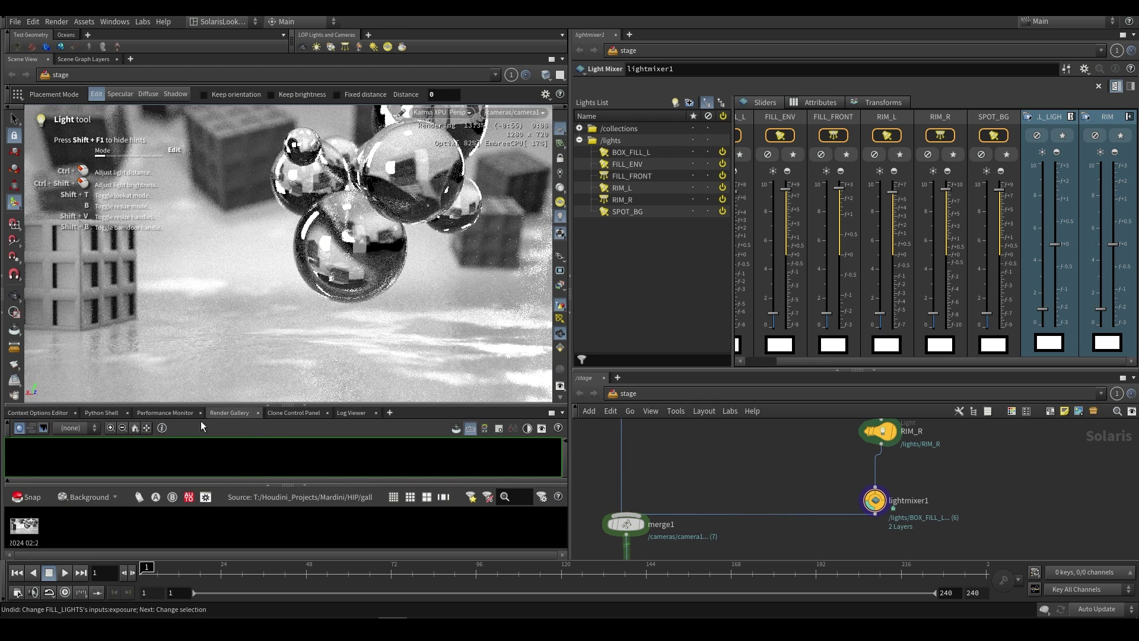
left_click(214, 23)
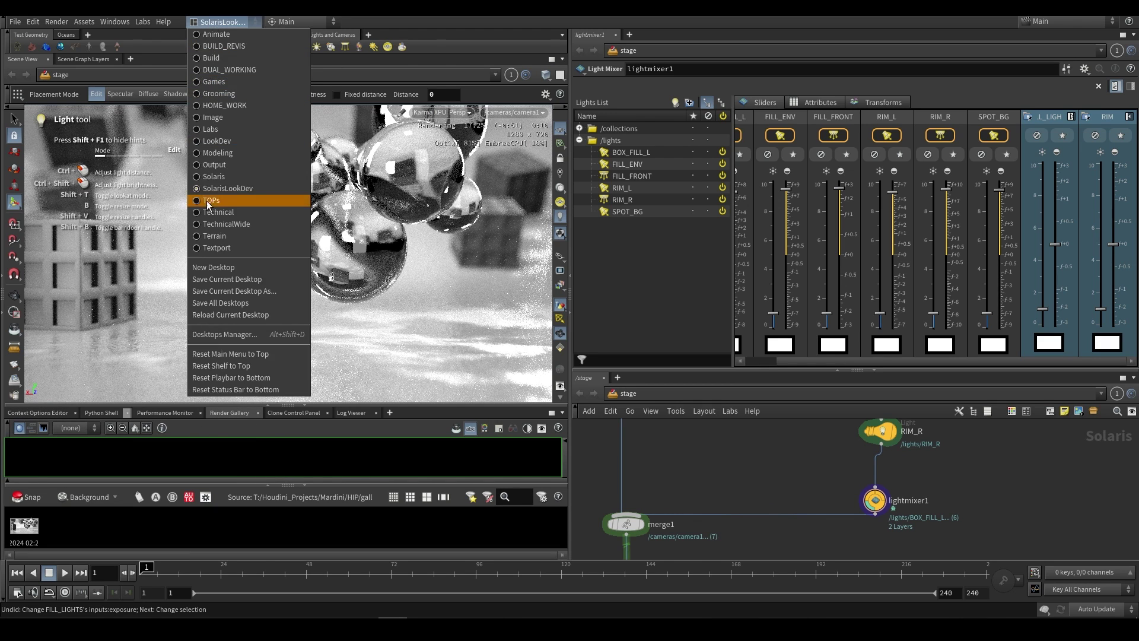
left_click(212, 180)
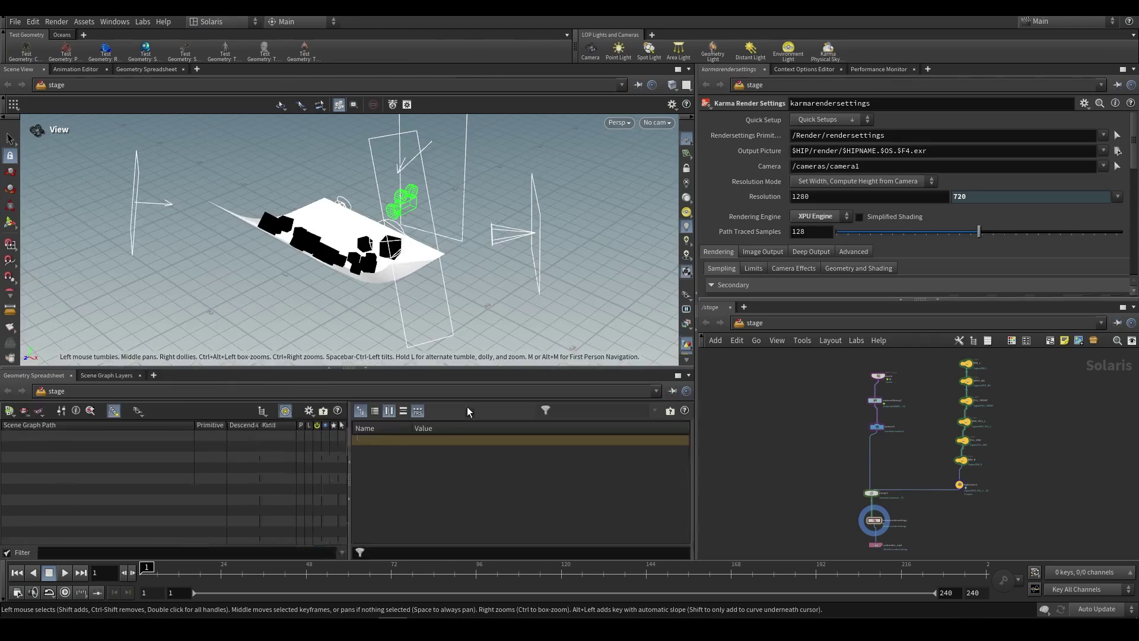
Add a Render Gallery pane alongside the Geometry Spreadsheet and Scene Graph Layers
left_click_drag(364, 372, 364, 370)
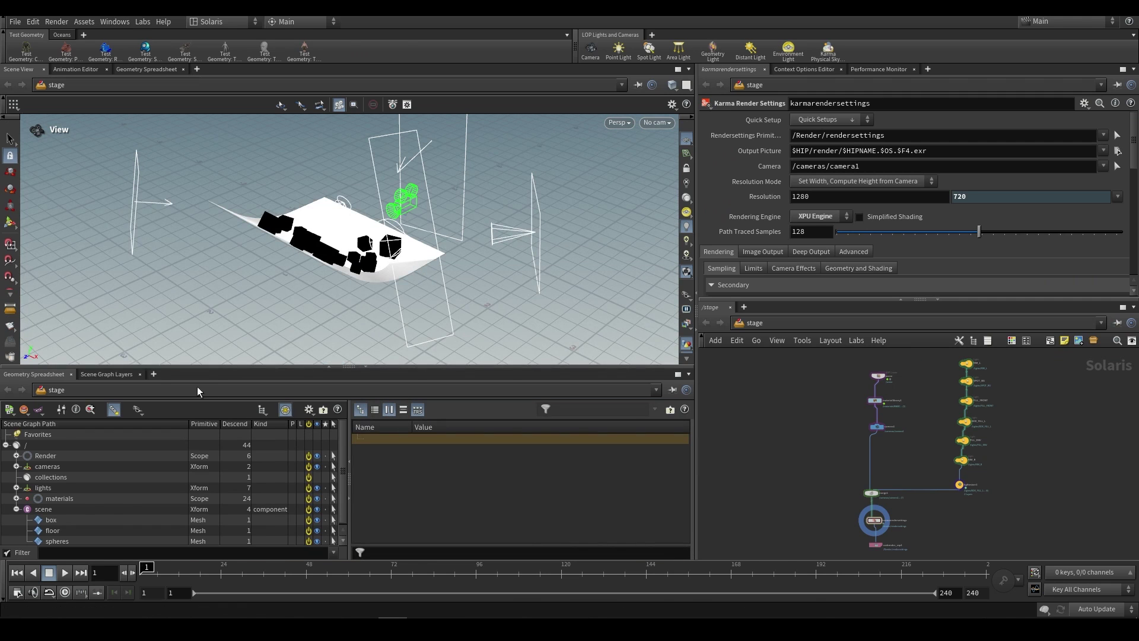
left_click(153, 374)
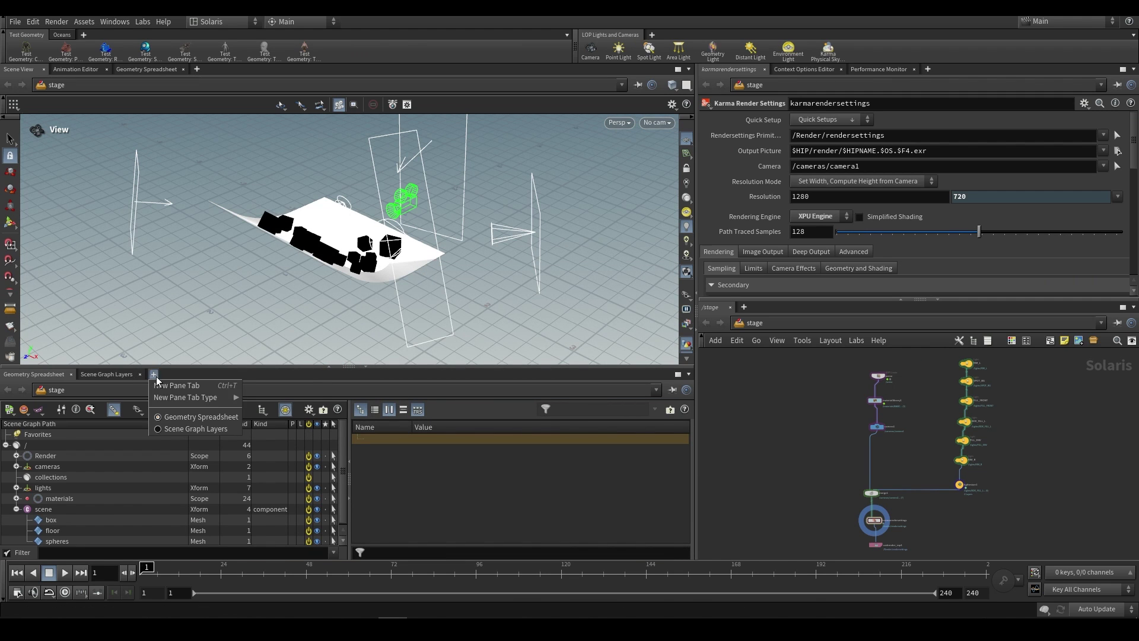
mouse_move(196, 396)
mouse_move(287, 350)
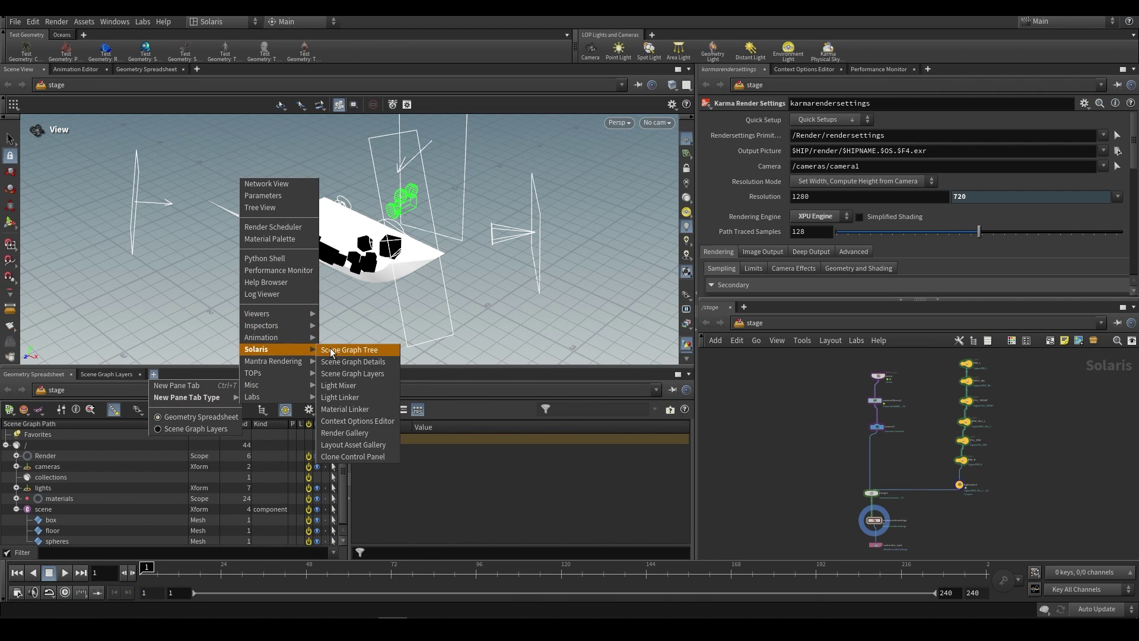
left_click(350, 433)
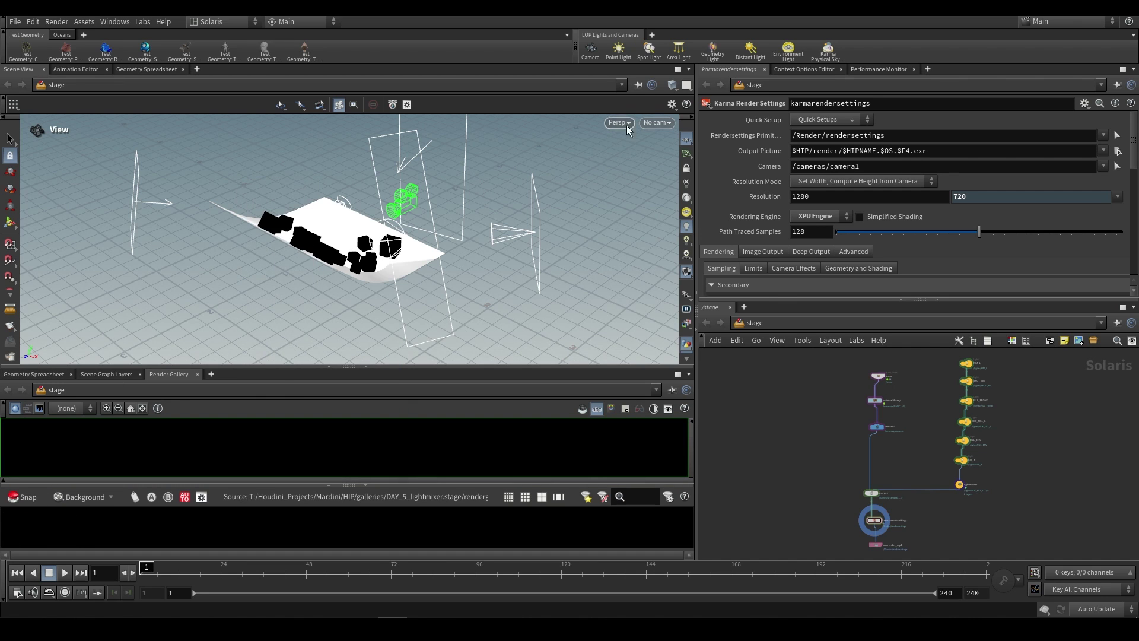
Look through /cameras/camera1 in the viewport and render it with Karma XPU
left_click(657, 122)
left_click(682, 149)
left_click(585, 122)
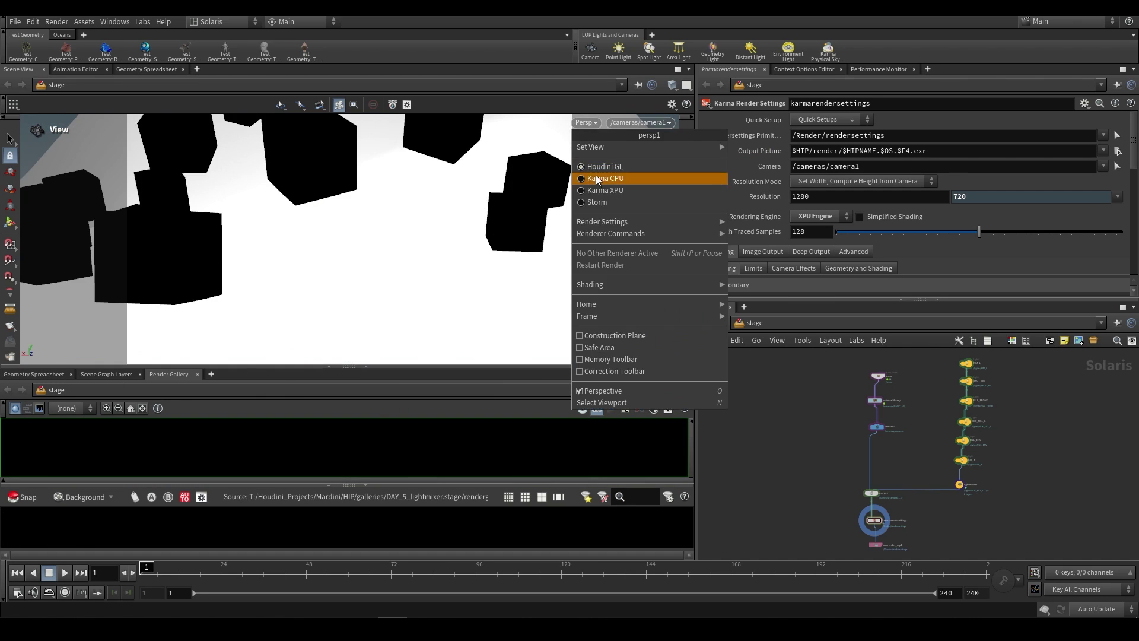
left_click(596, 193)
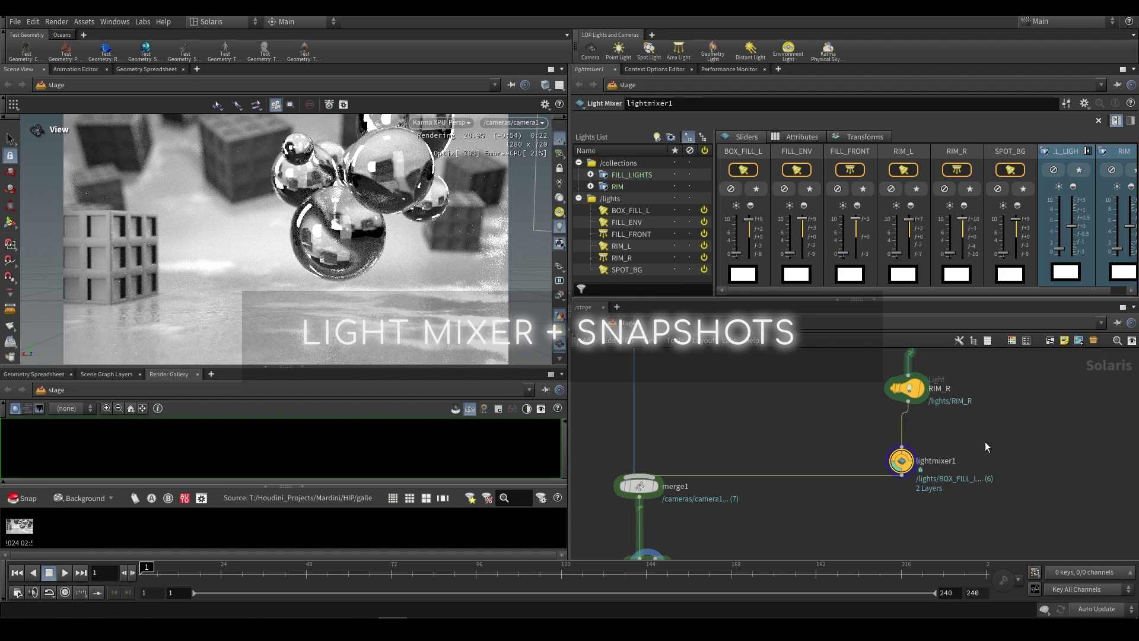
Colour the FILL_LIGHTS collection pink and the RIM collection light blue, and snapshot the render as VAPORWAVE
middle_click_drag(942, 396, 892, 524)
scroll(894, 523, "up", 2)
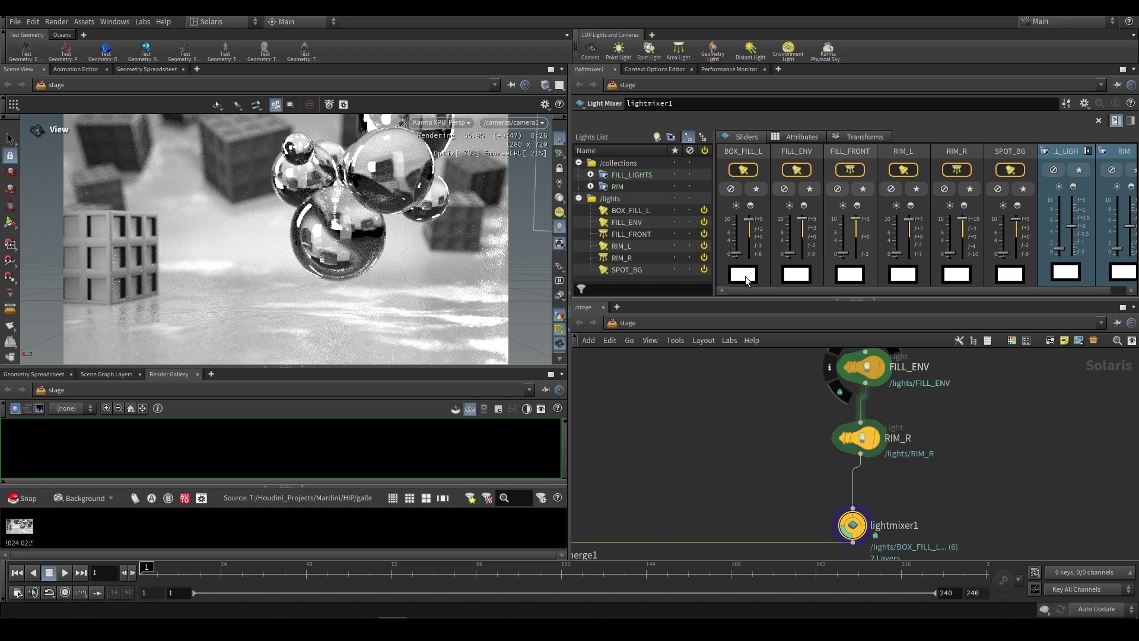
left_click(1075, 275)
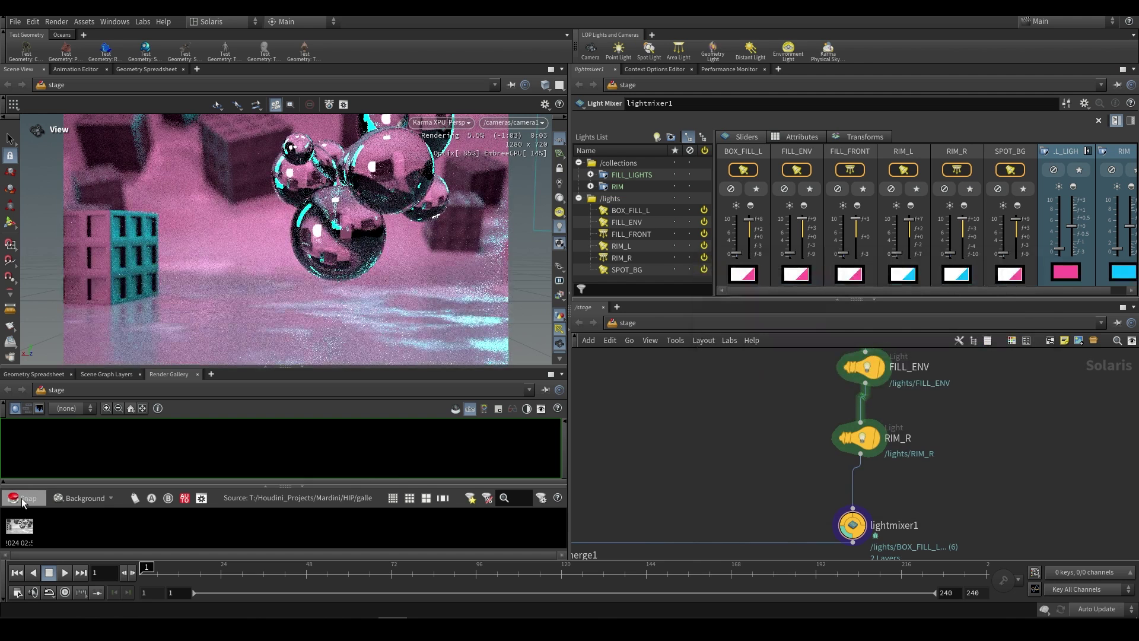
left_click(23, 501)
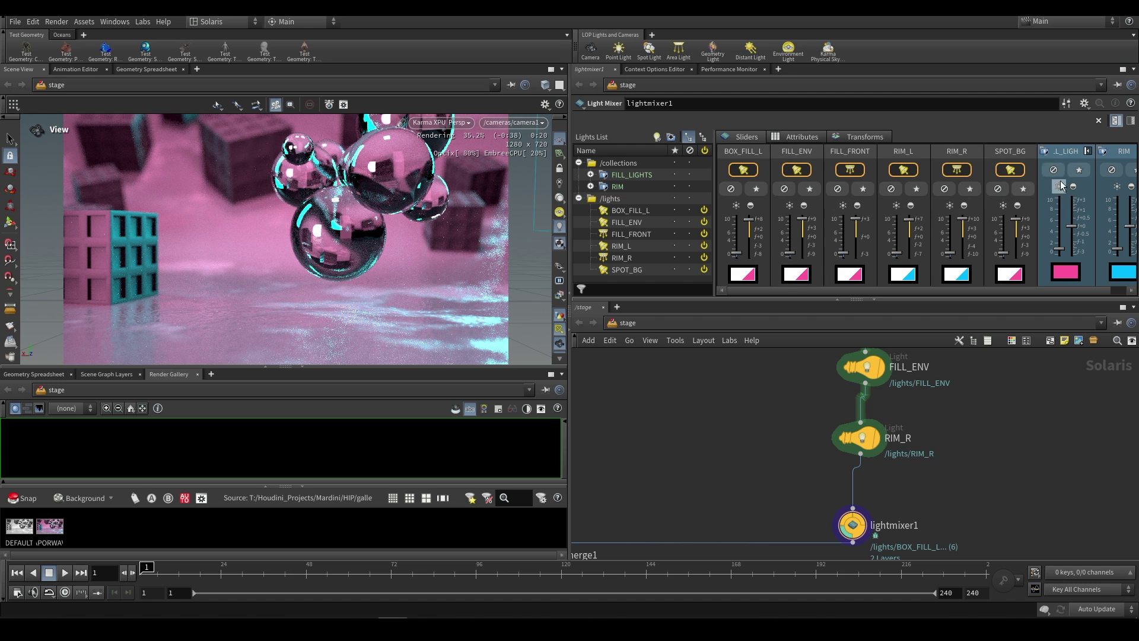
Revert the FILL_LIGHTS and RIM collection colours to their defaults and lower the exposure of both collections
right_click(1068, 274)
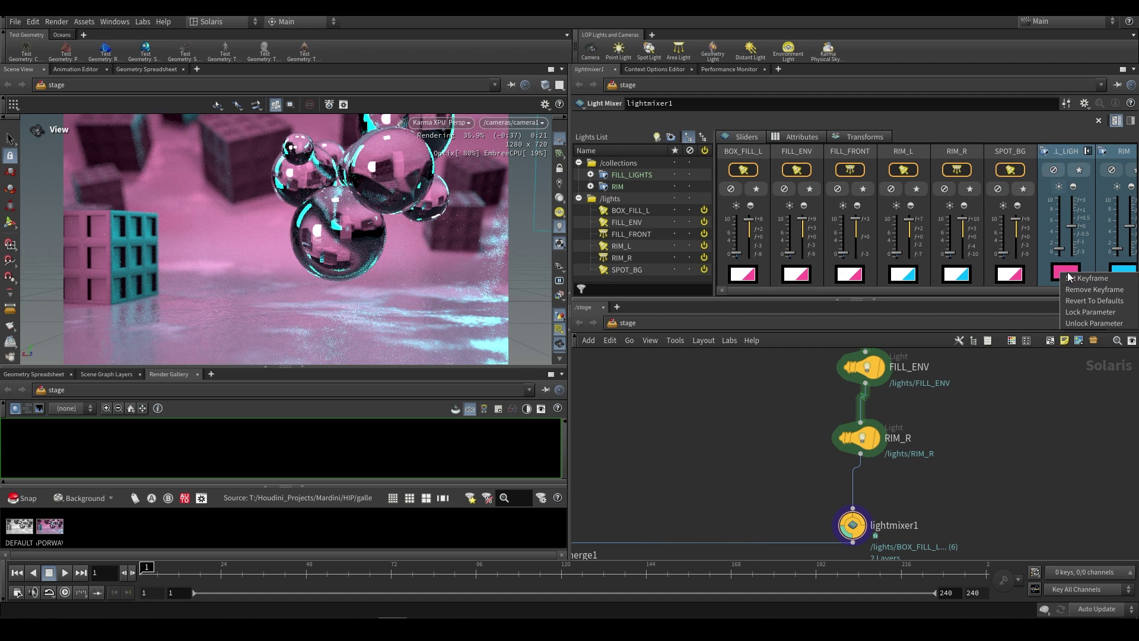
left_click(1095, 300)
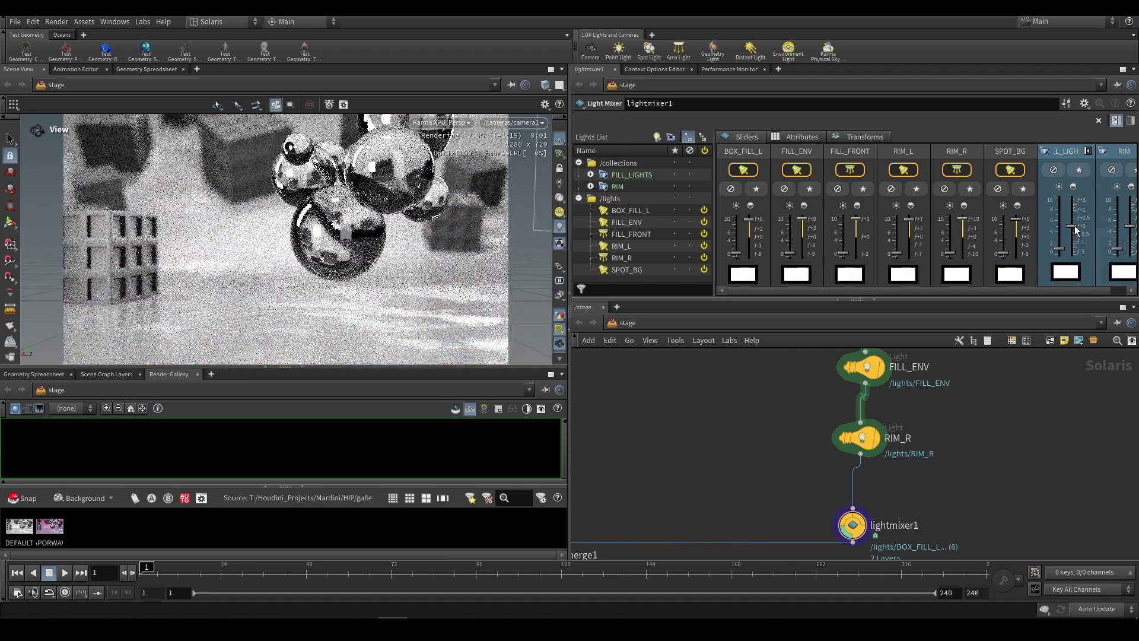
left_click_drag(1072, 227, 1073, 246)
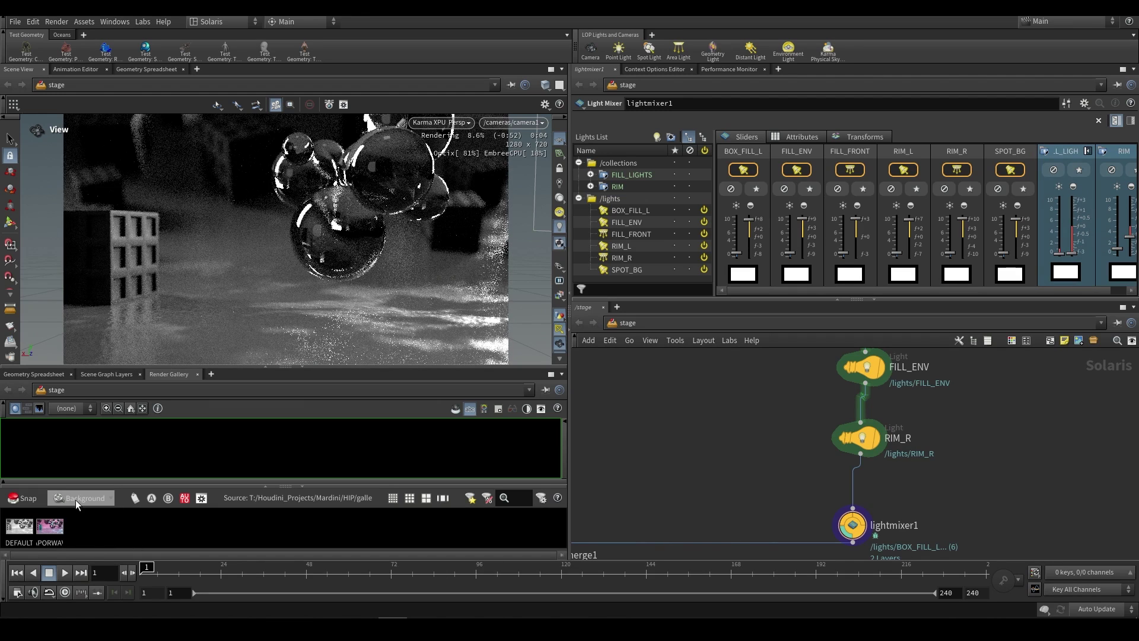
Save a snapshot of the current darker render in the Render Gallery, named INTENSE
left_click(78, 499)
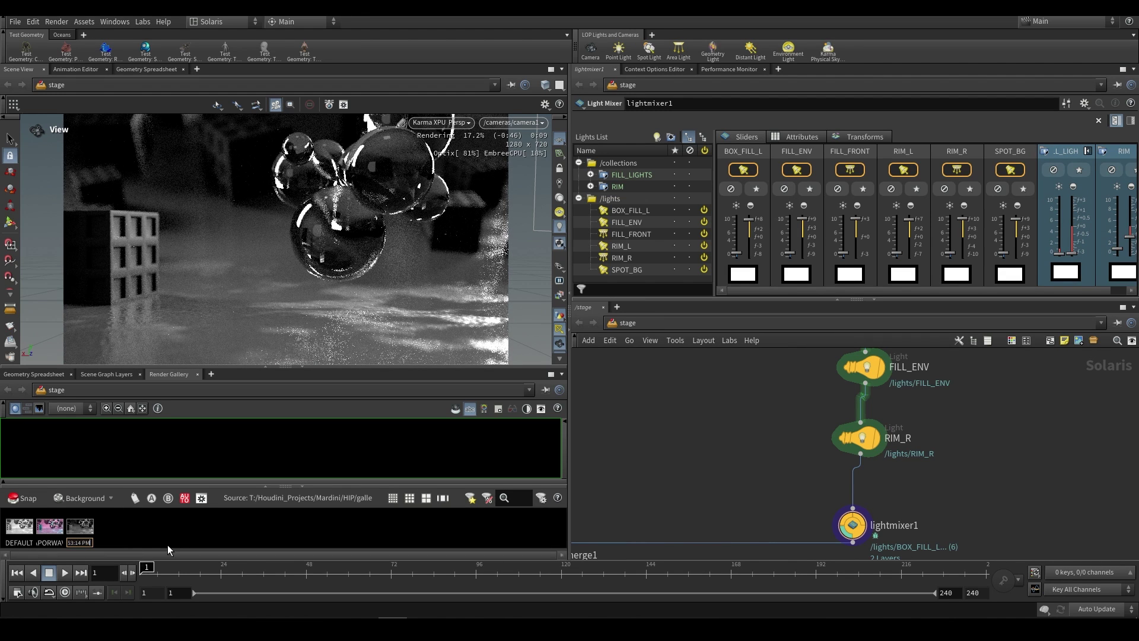
type("INTENSE")
key("Return")
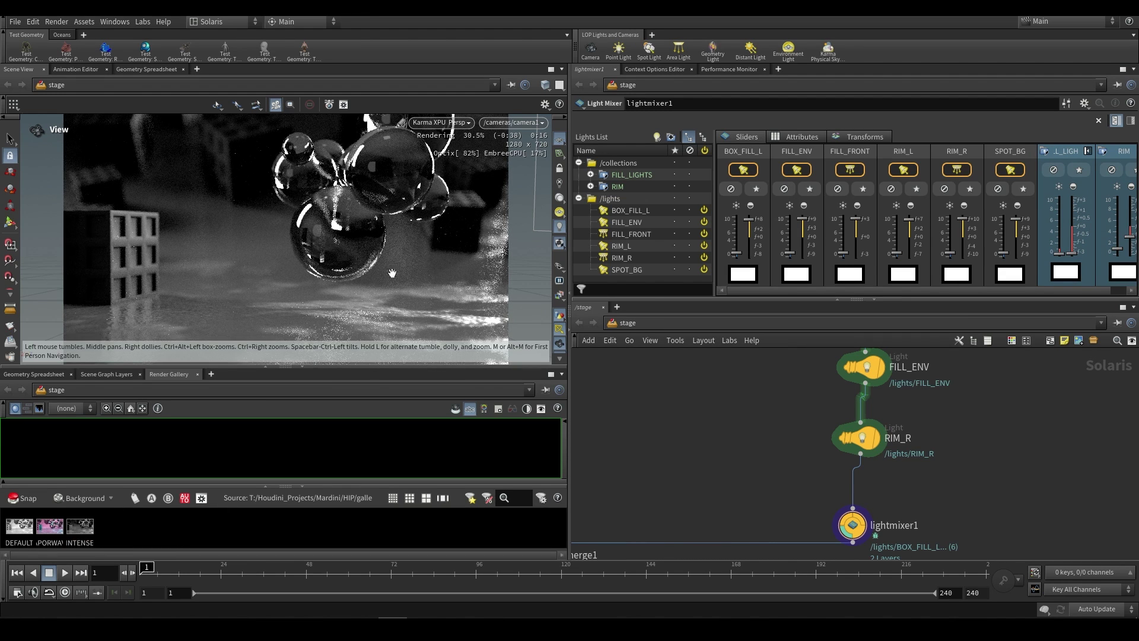
Revert the node network to the VAPORWAVE snapshot
scroll(676, 529, "down", 2)
middle_click_drag(676, 528, 762, 453)
scroll(726, 468, "up", 1)
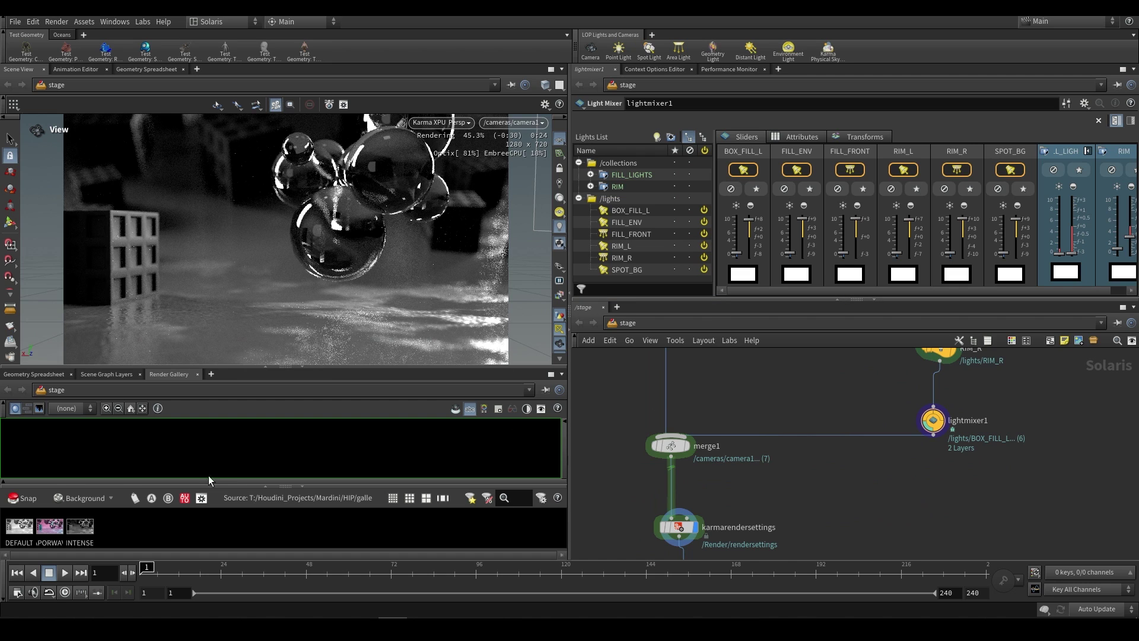
right_click(53, 535)
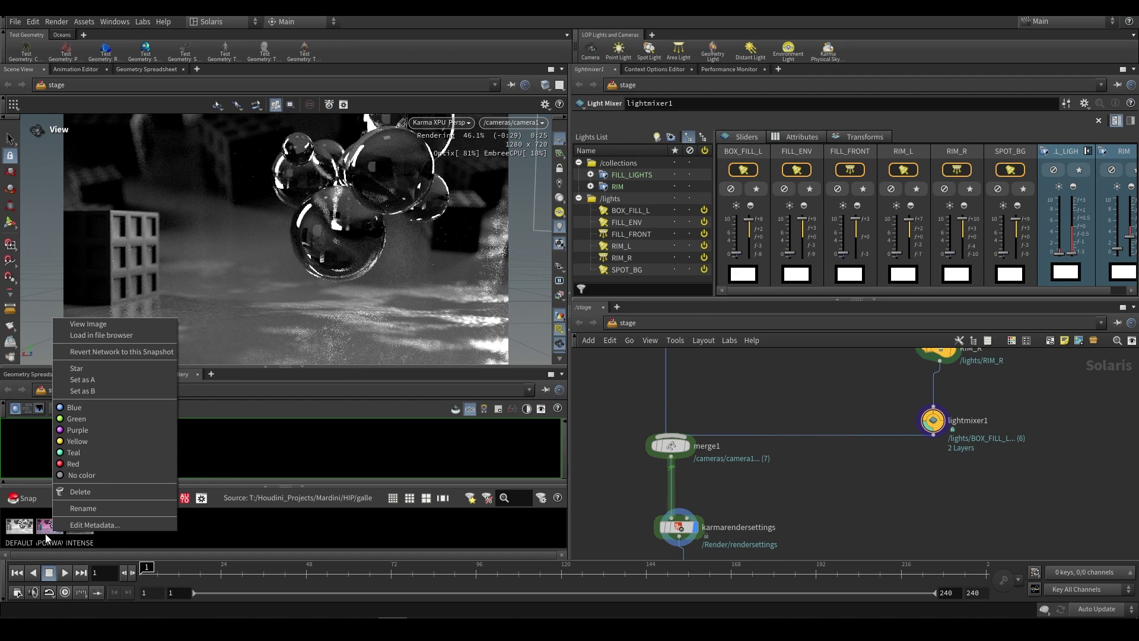
left_click(92, 354)
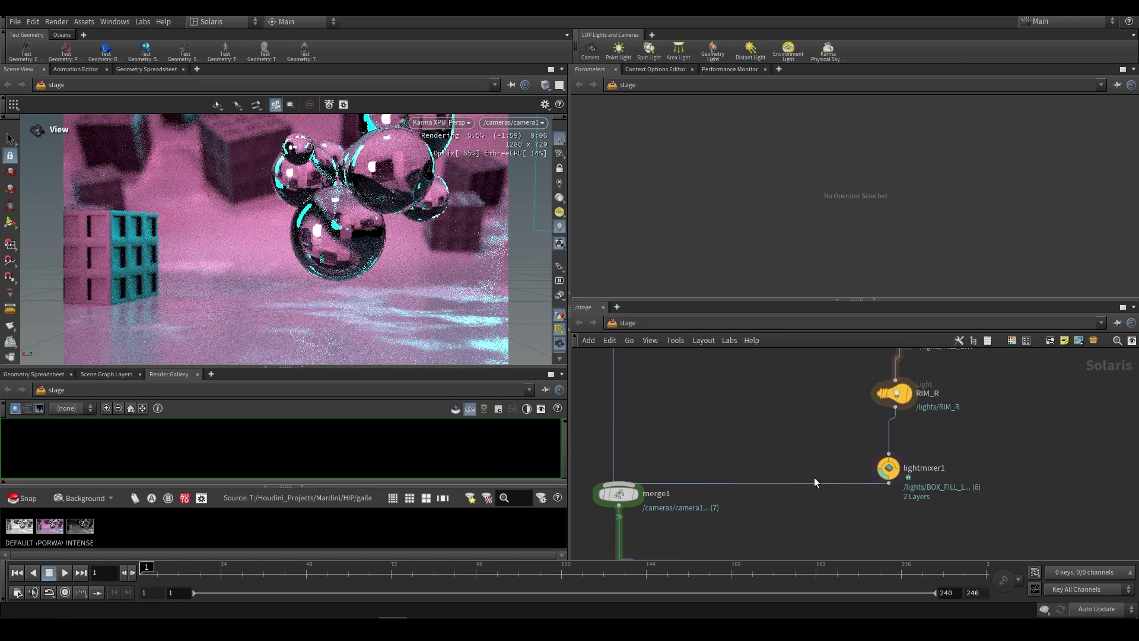
scroll(813, 477, "down", 2)
scroll(771, 529, "down", 1)
mouse_move(778, 468)
middle_mouse_down()
mouse_move(772, 530)
mouse_move(781, 478)
middle_mouse_up()
scroll(781, 478, "up", 1)
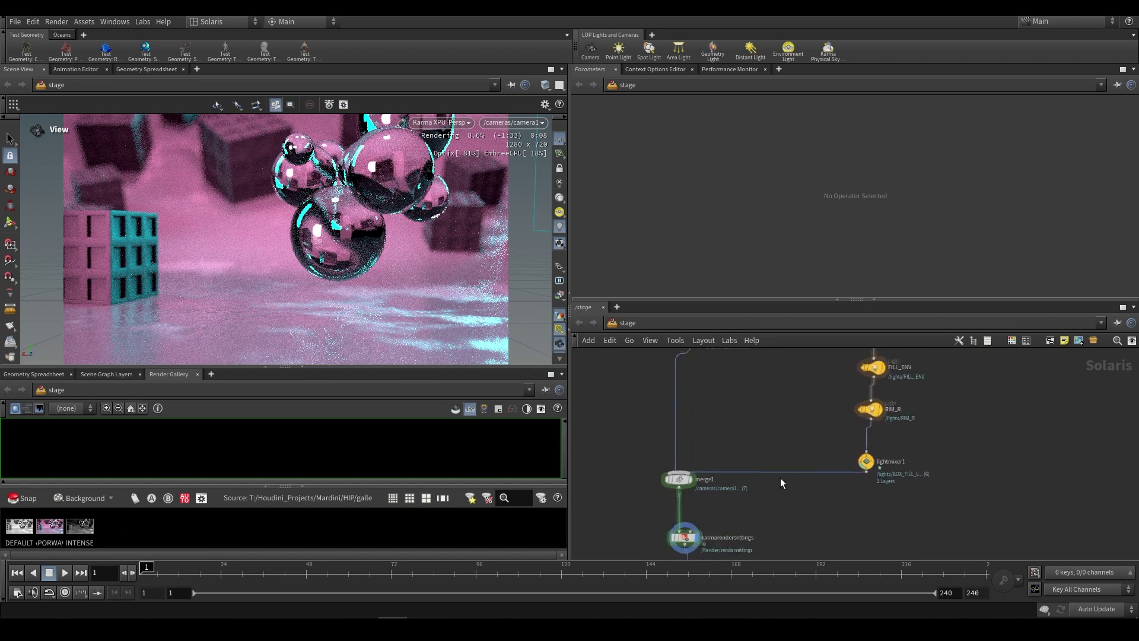
scroll(780, 478, "up", 2)
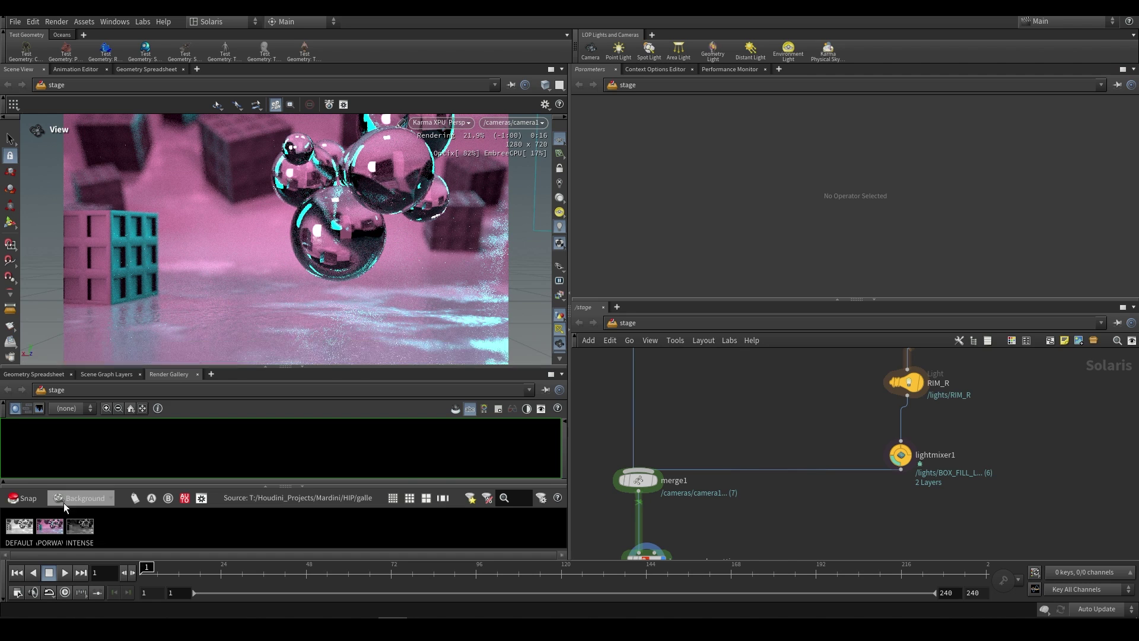
Enlarge the Render Gallery and compare the DEFAULT, VAPORWAVE and INTENSE snapshots in its viewer
left_click_drag(284, 368, 285, 229)
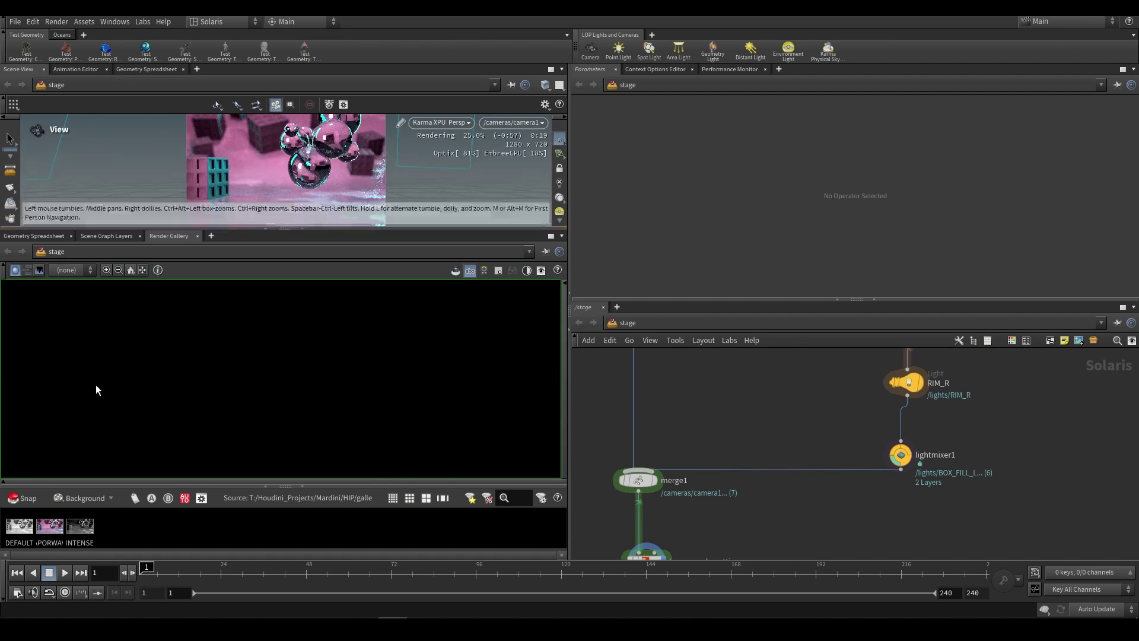
left_click(19, 526)
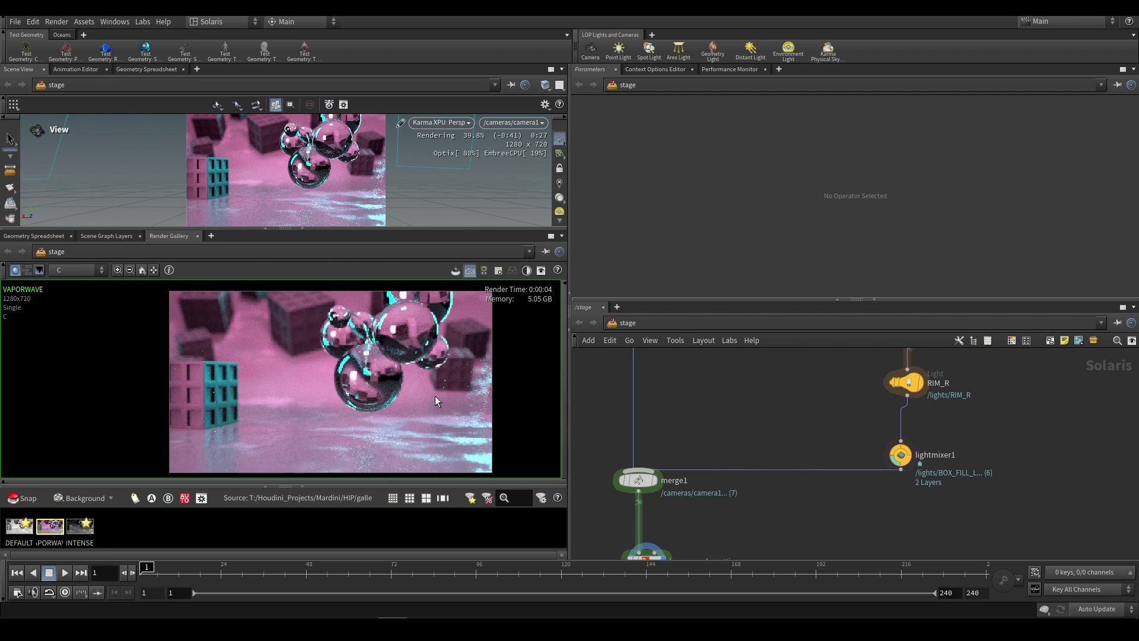
scroll(358, 370, "up", 1)
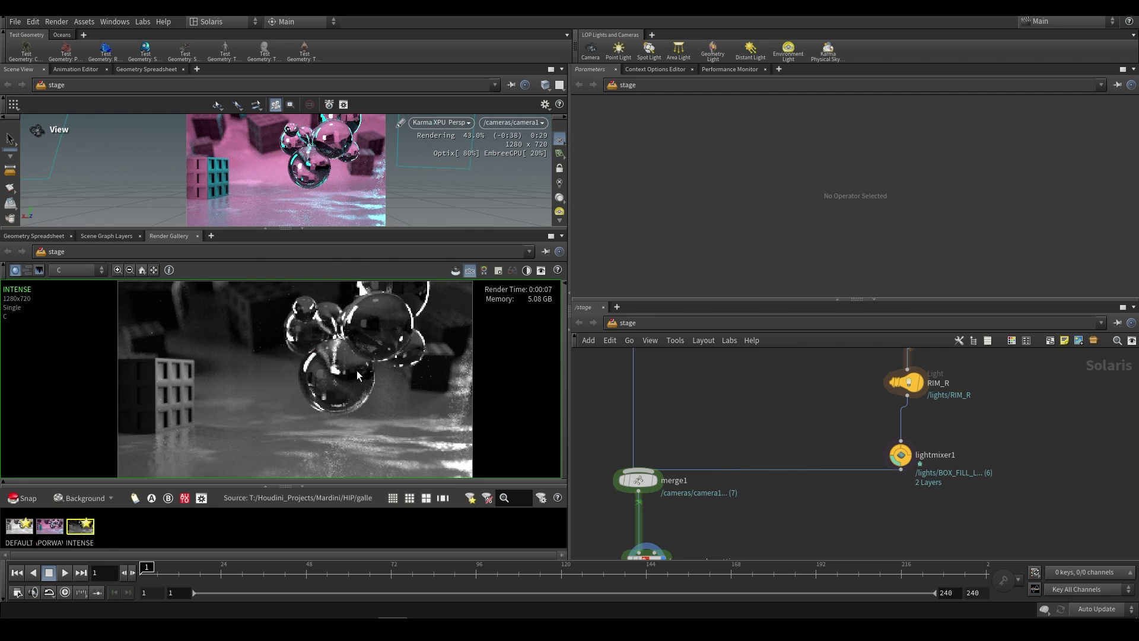
Revert the node network to the INTENSE snapshot
right_click(83, 538)
left_click(127, 354)
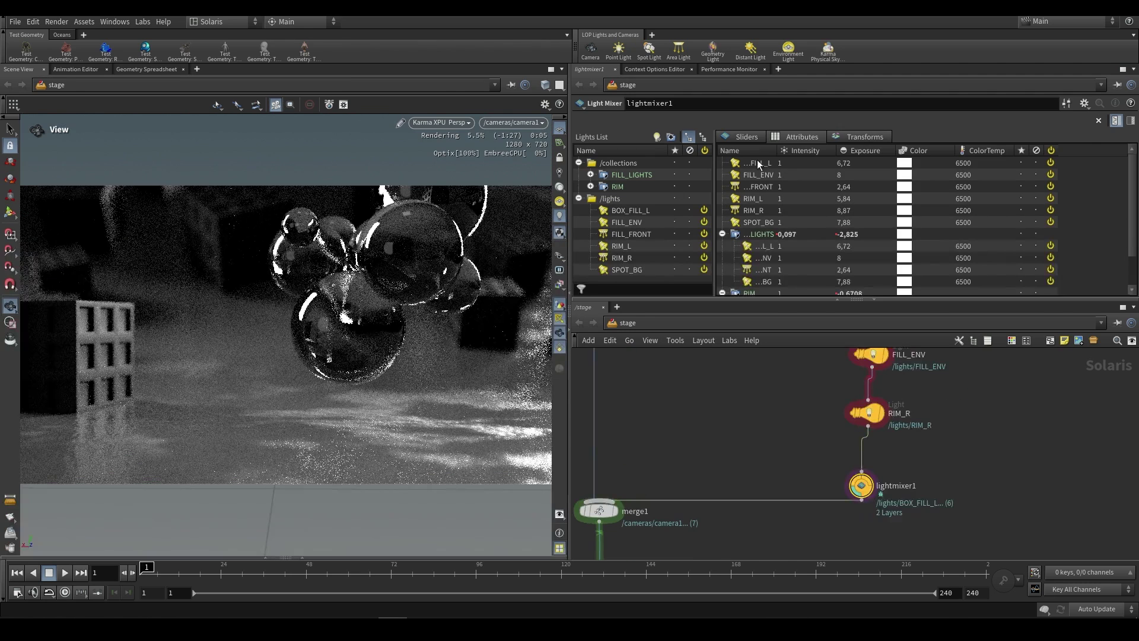
Show the Light Mixer's transform hierarchy of lights and activate the viewport manipulation handles for the SPOT_BG light
left_click(856, 136)
left_click(722, 179)
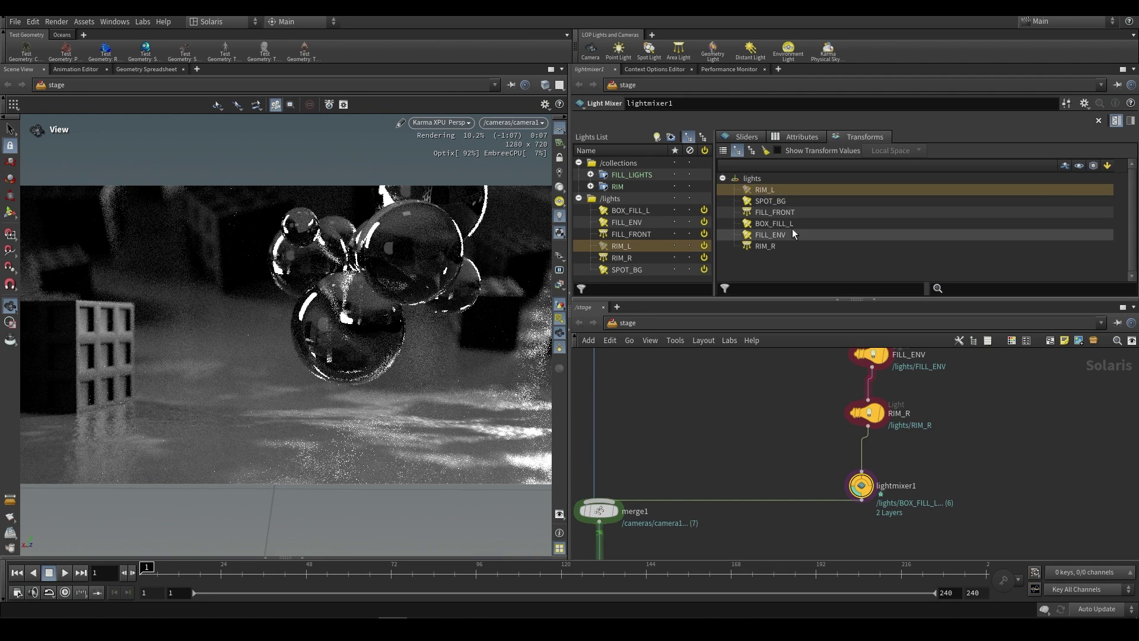
left_click(769, 201)
left_click(10, 213)
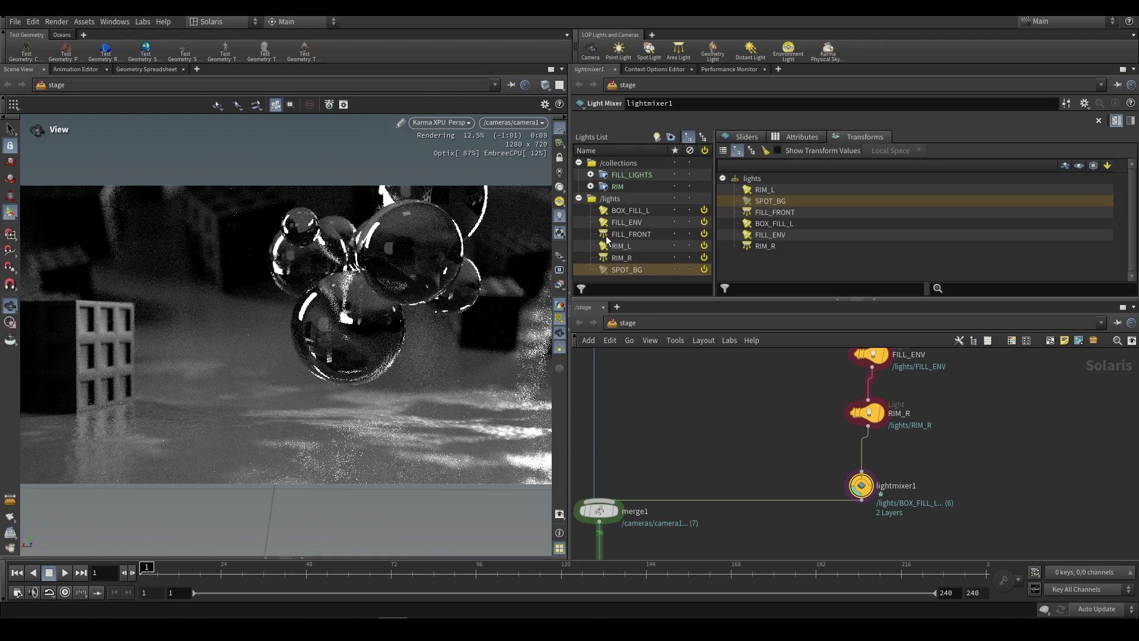
left_click(765, 214)
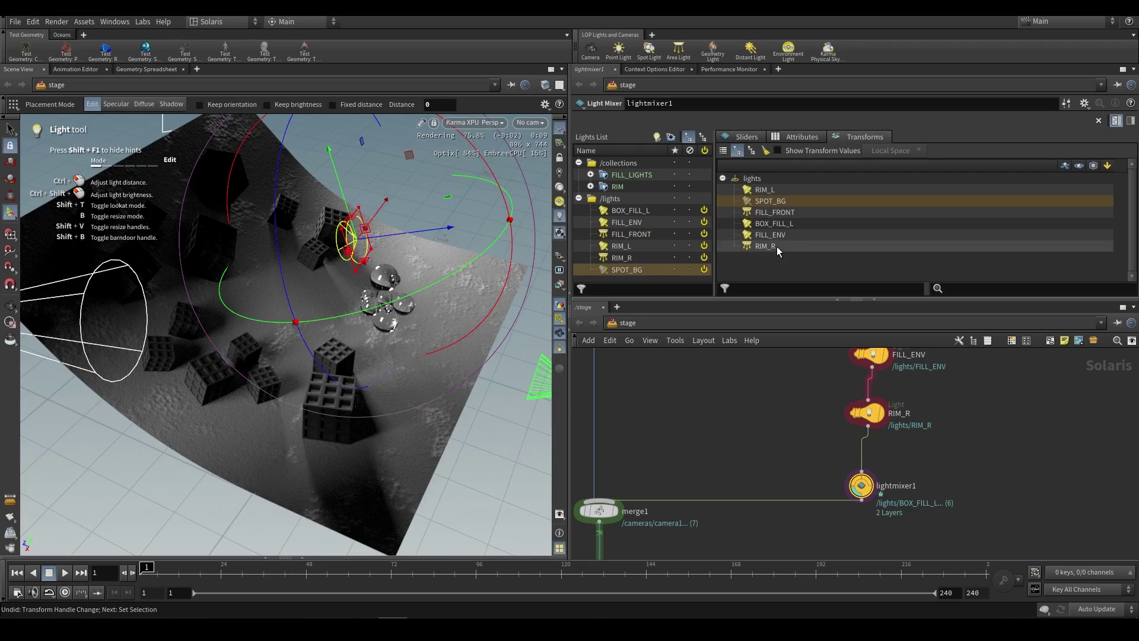
Select the RIM_R light in the transform hierarchy and move it sideways along its handle axis in the viewport
left_click(777, 247)
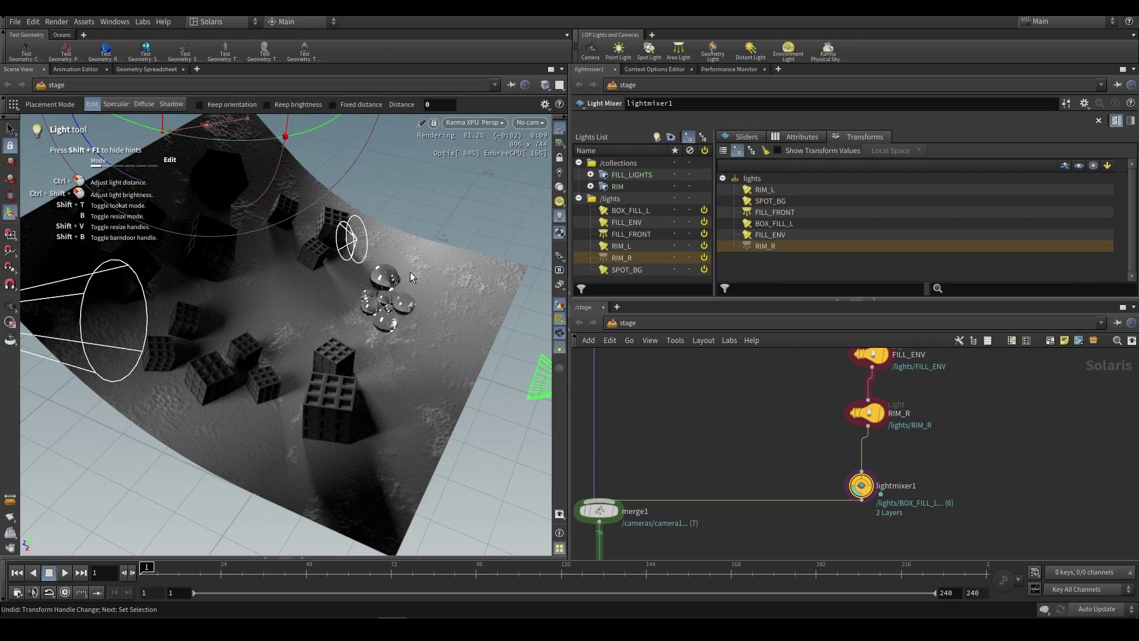
left_click_drag(249, 228, 313, 235, "alt")
right_click_drag(312, 236, 422, 194, "alt")
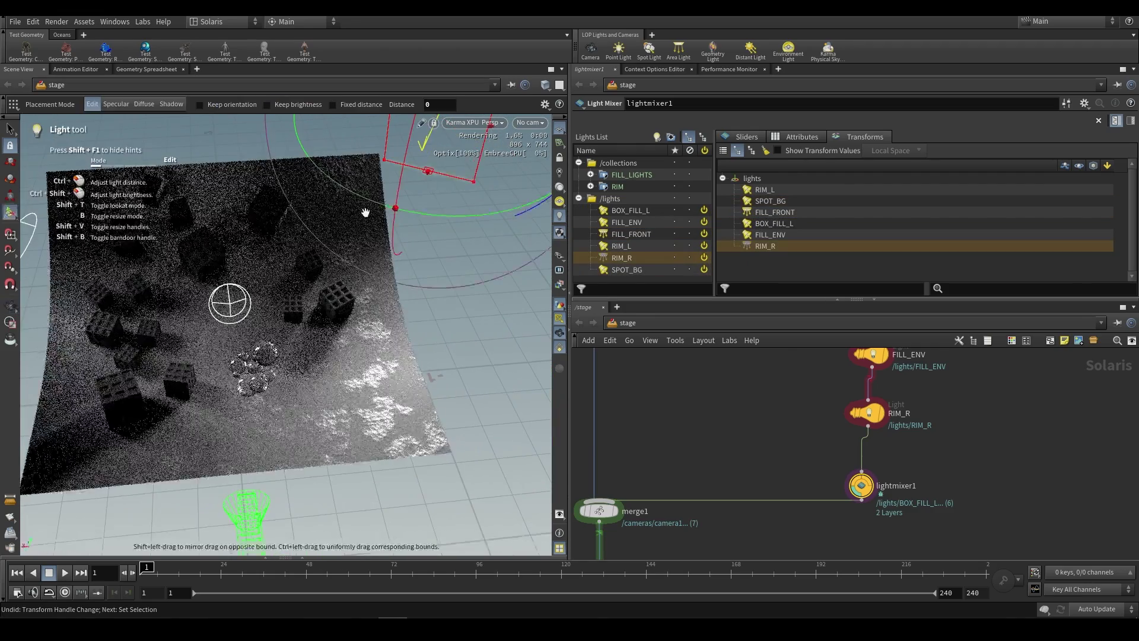
left_click_drag(363, 214, 422, 194, "alt")
right_click_drag(422, 193, 376, 199, "alt")
key("Return")
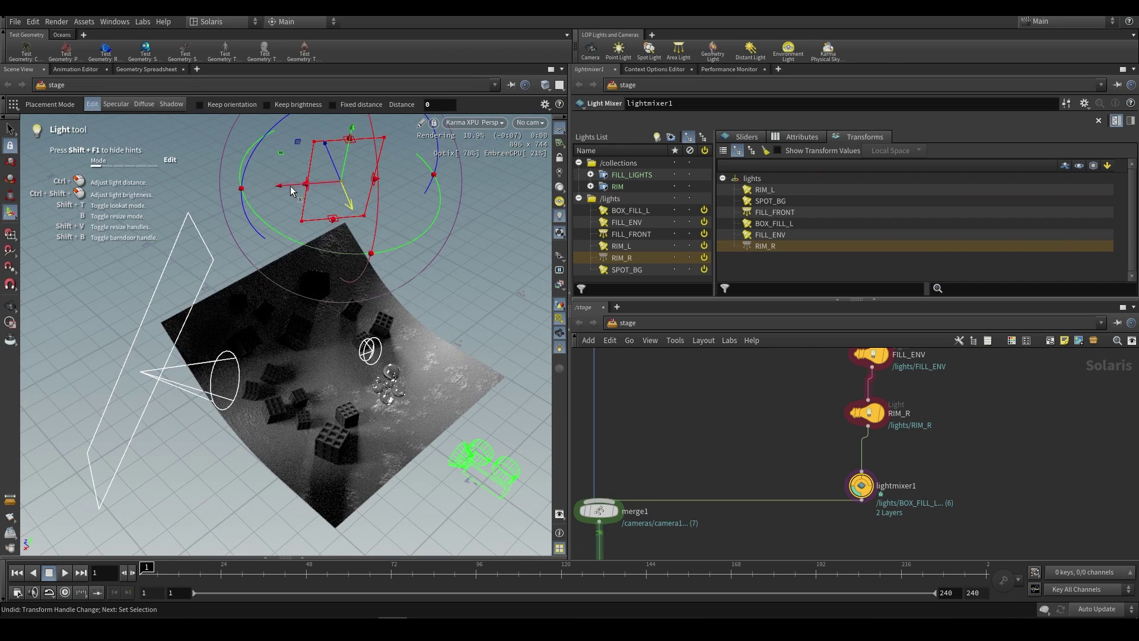
left_click_drag(290, 187, 511, 207)
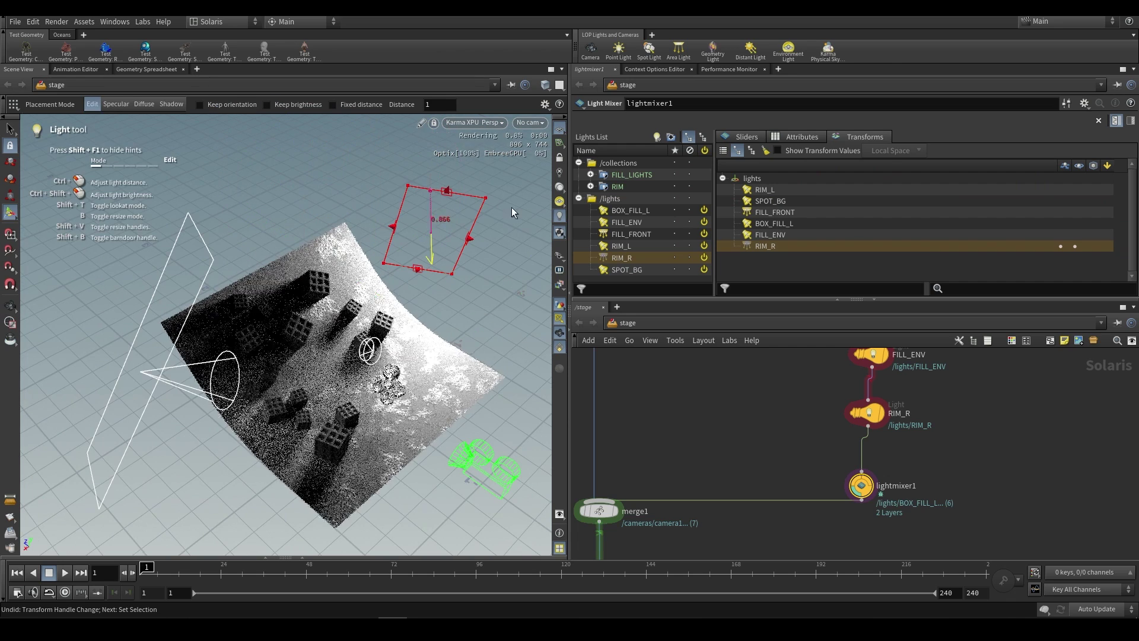
Check the options for clearing RIM_R's transform overrides and set the viewport back to the camera1 view
right_click(1065, 248)
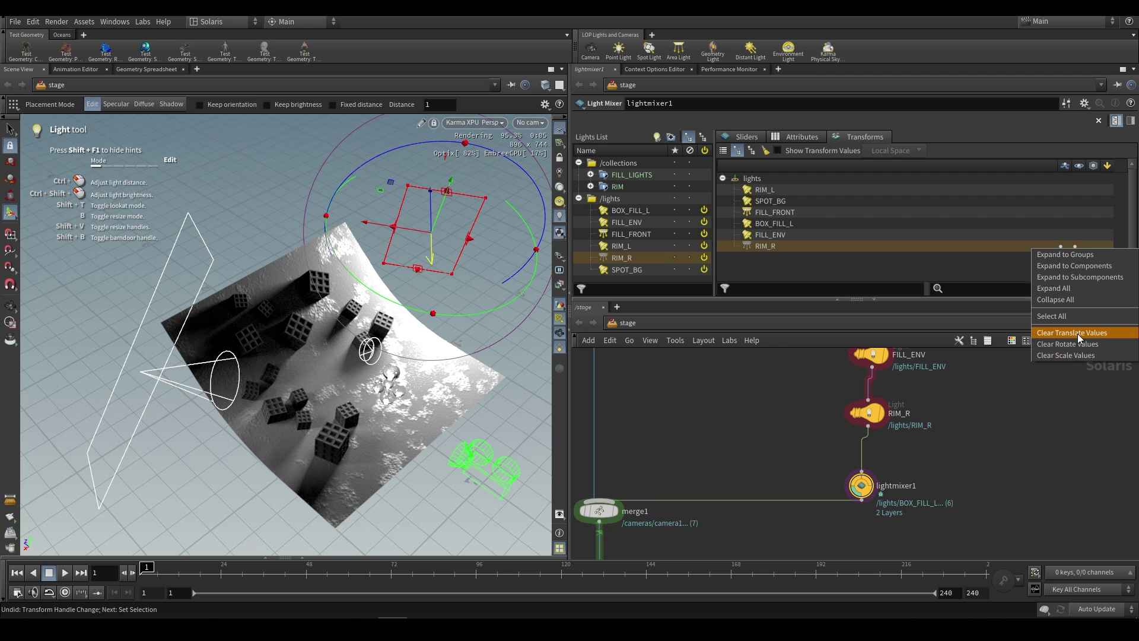
left_click(1079, 354)
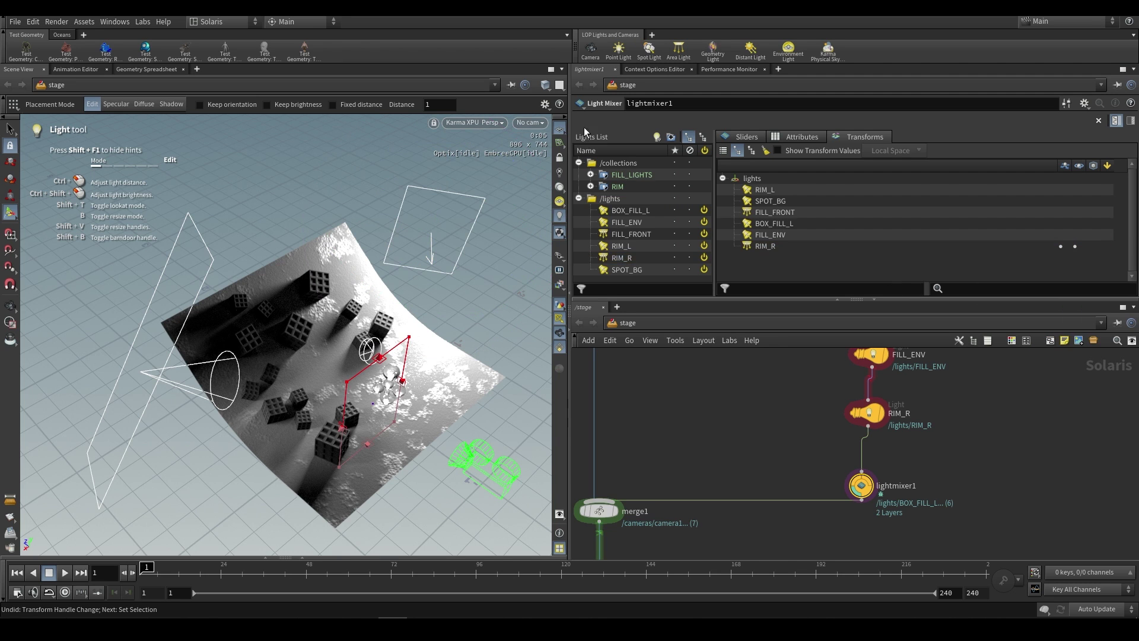
left_click(530, 122)
left_click(546, 147)
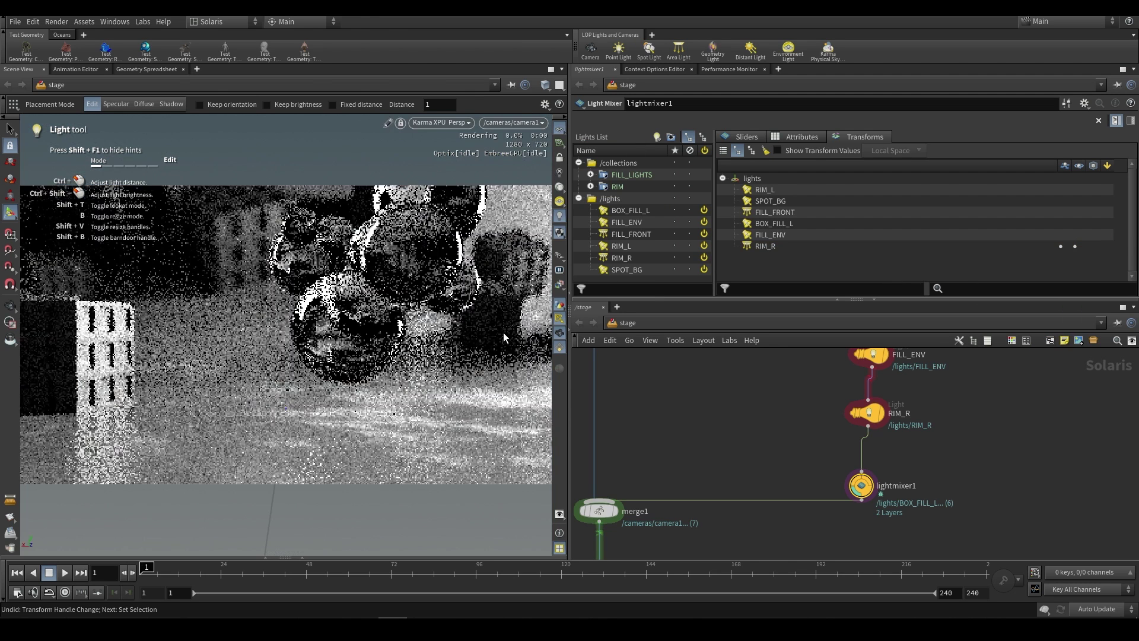
scroll(838, 477, "down", 3)
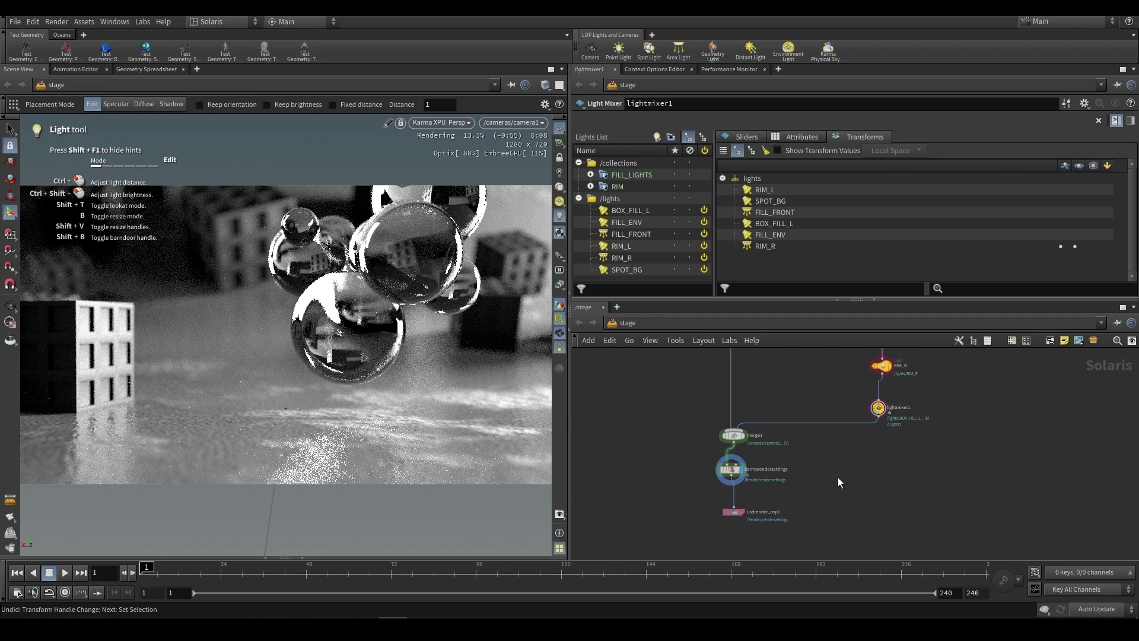
Expand and collapse the RIM collection to view its member lights, and switch the Light Mixer to the slider display
left_click(591, 187)
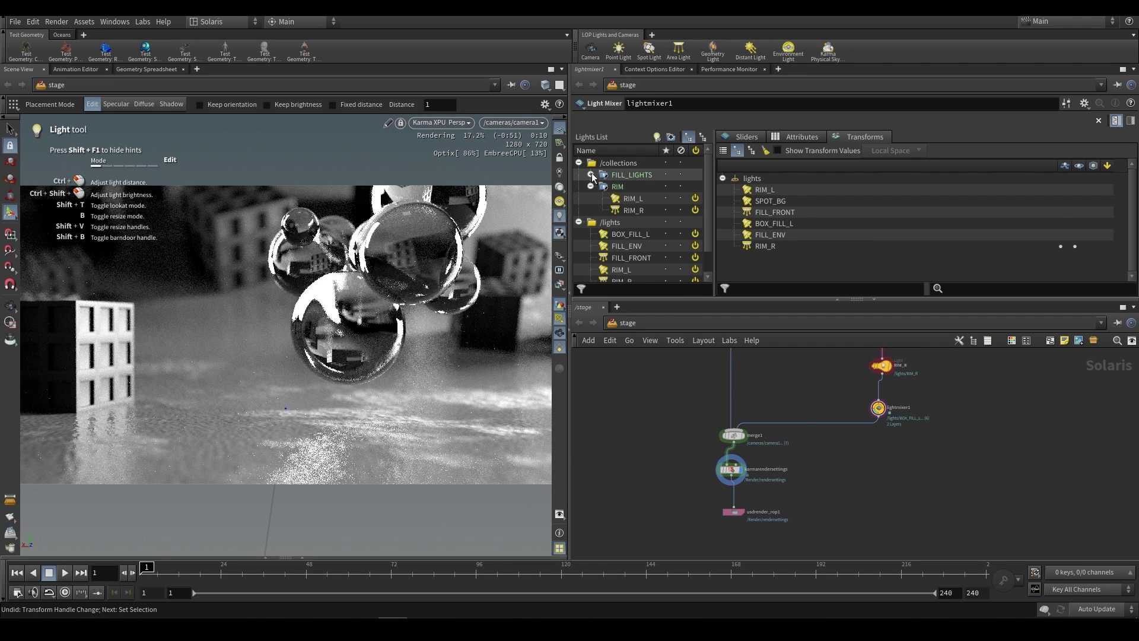
left_click(590, 186)
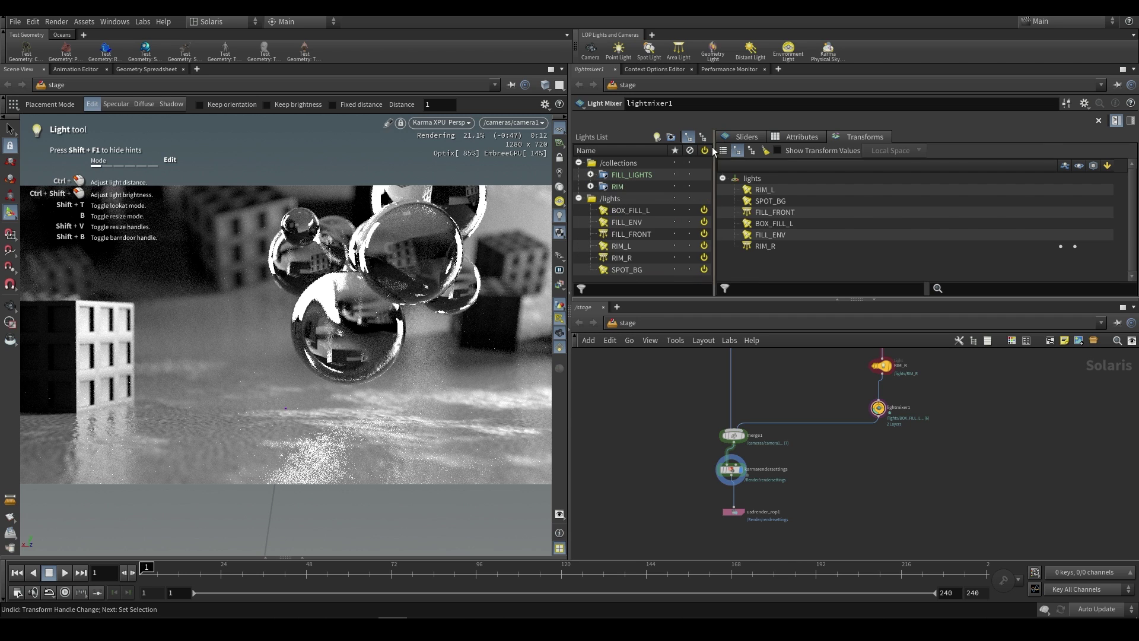
left_click(738, 138)
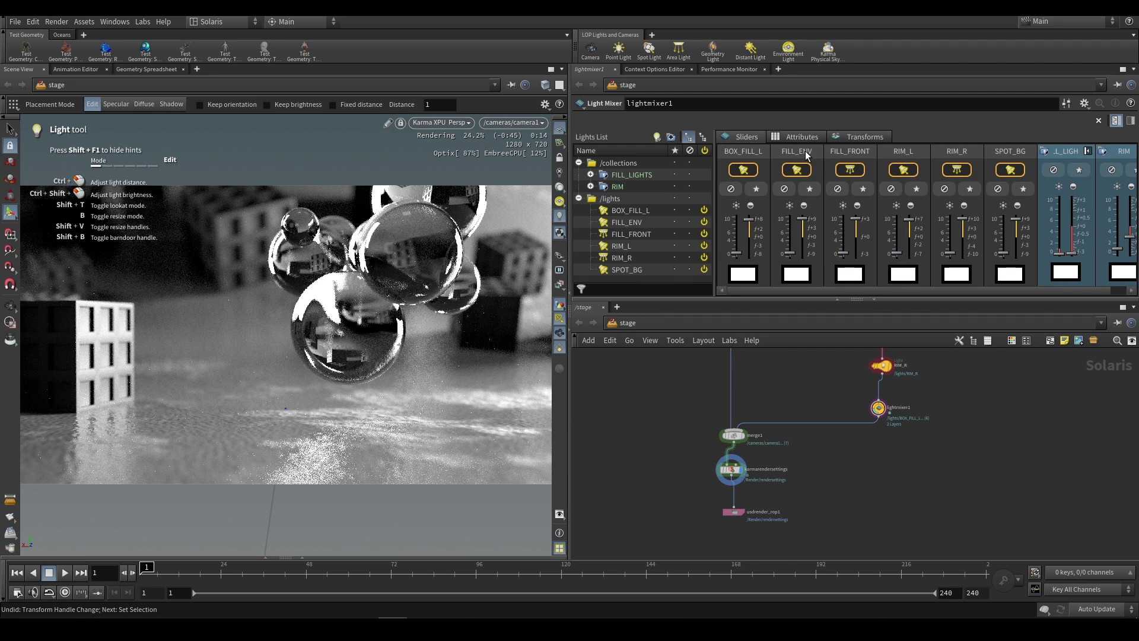